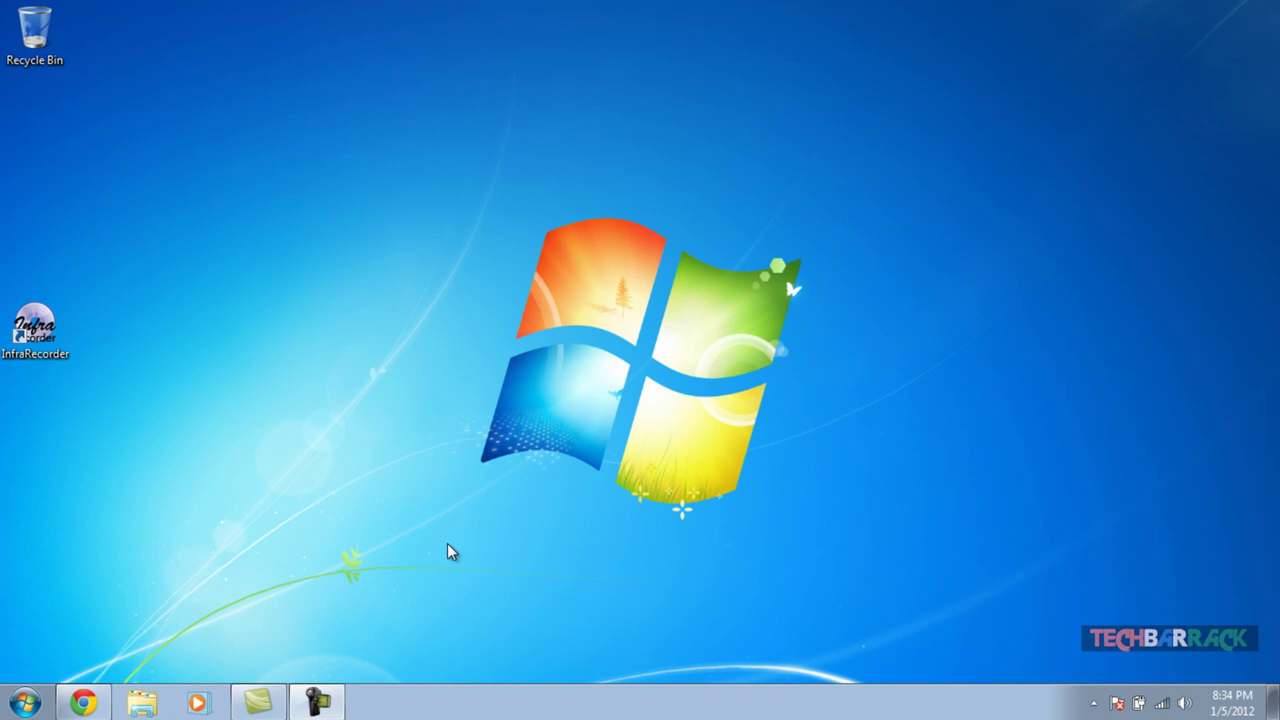
# Step: Open Removable Disk (F:) in the file explorer and select the ubuntu 11.04 image file
pyautogui.click(141, 703)
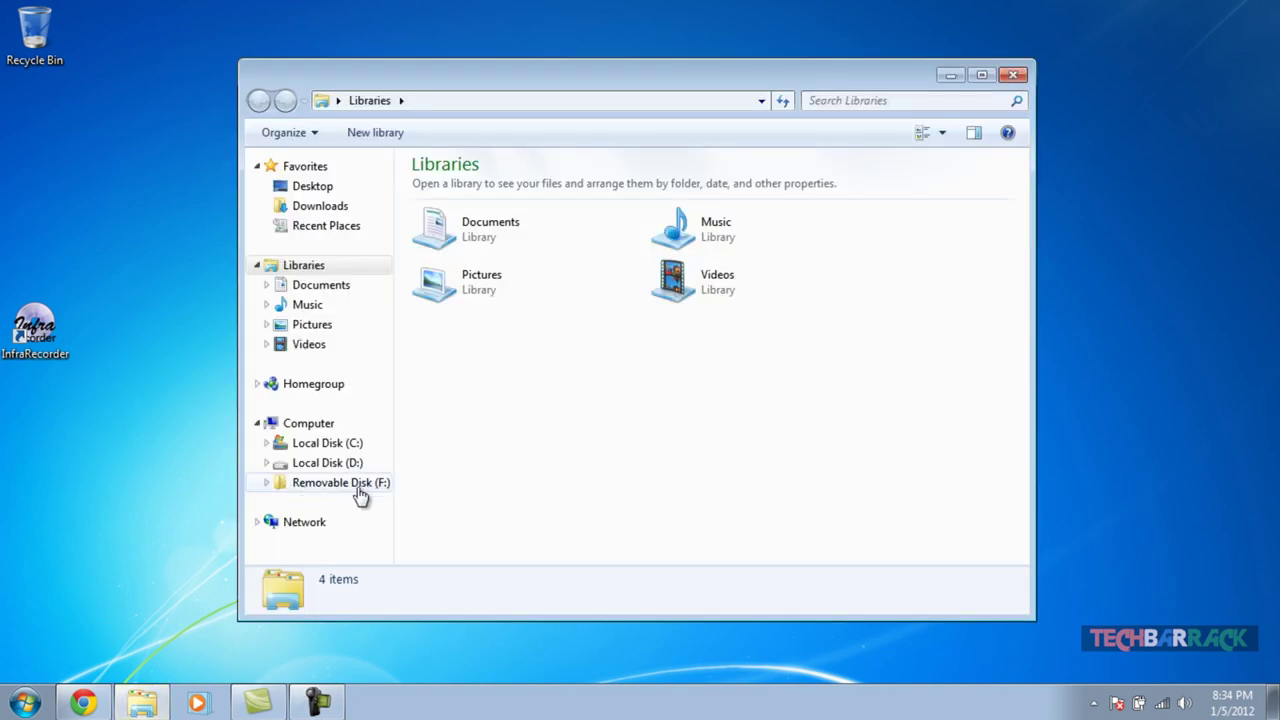
pyautogui.click(360, 483)
pyautogui.moveTo(524, 247); pyautogui.dragTo(448, 192)
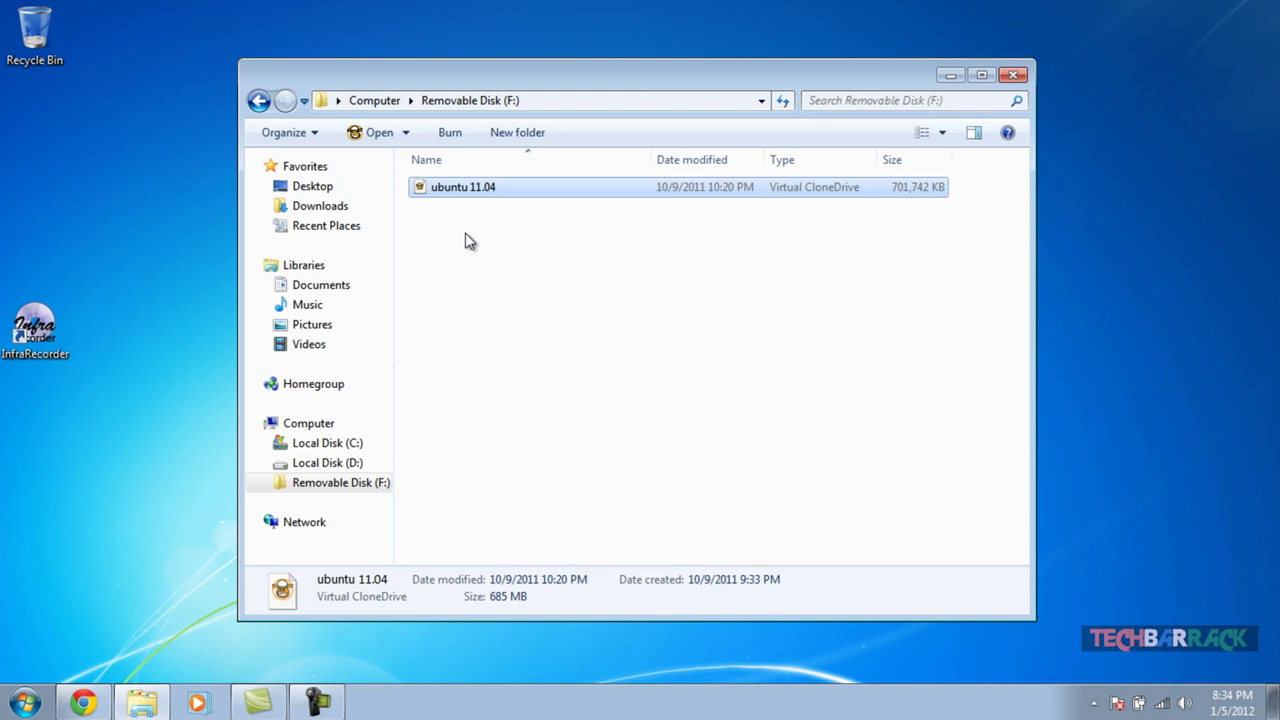
# Step: Open the ubuntu 11.04 image with Windows Disc Image Burner, check the available disc burners and cancel without burning
pyautogui.rightClick(468, 186)
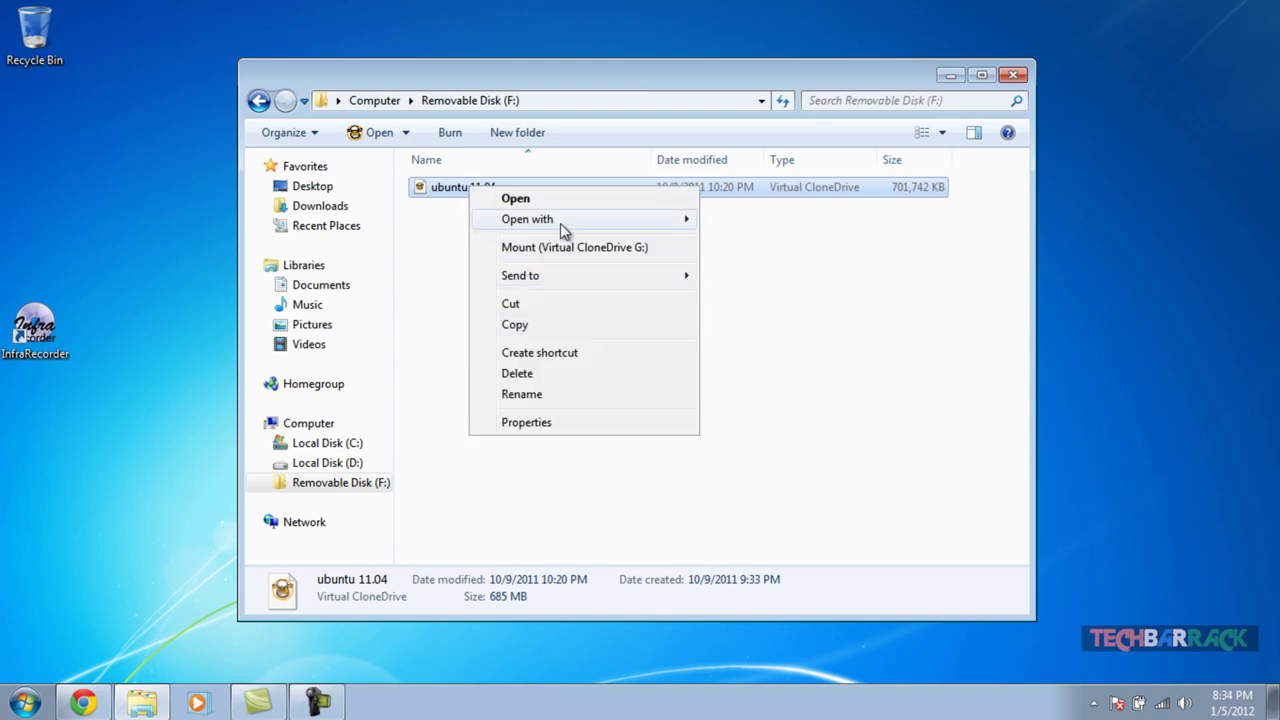
pyautogui.moveTo(560, 221)
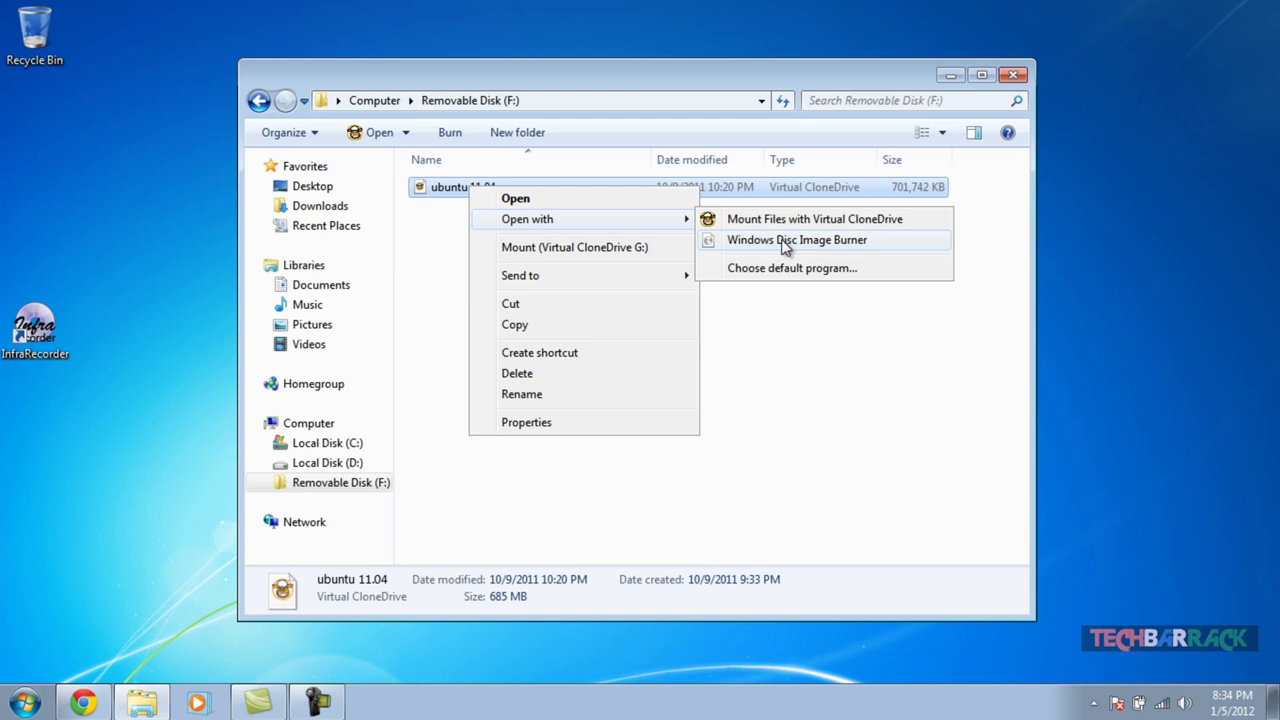
pyautogui.click(852, 247)
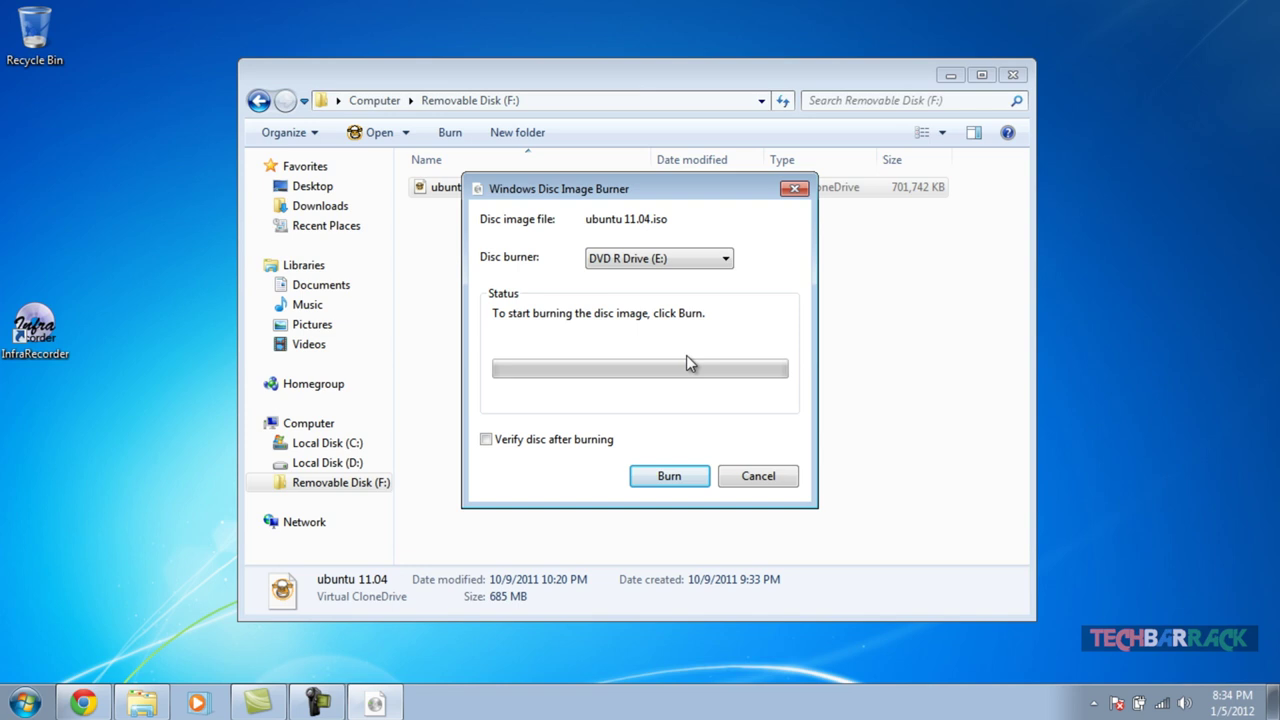
pyautogui.click(643, 266)
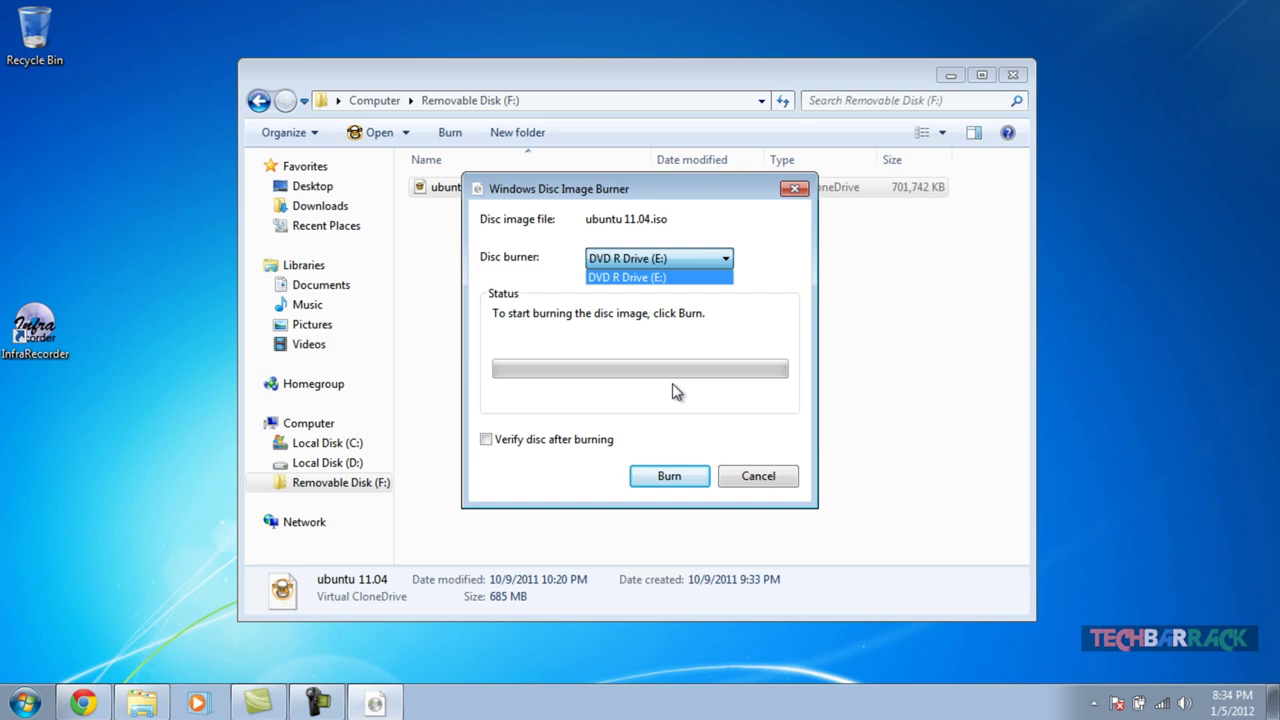
pyautogui.click(754, 478)
pyautogui.click(760, 480)
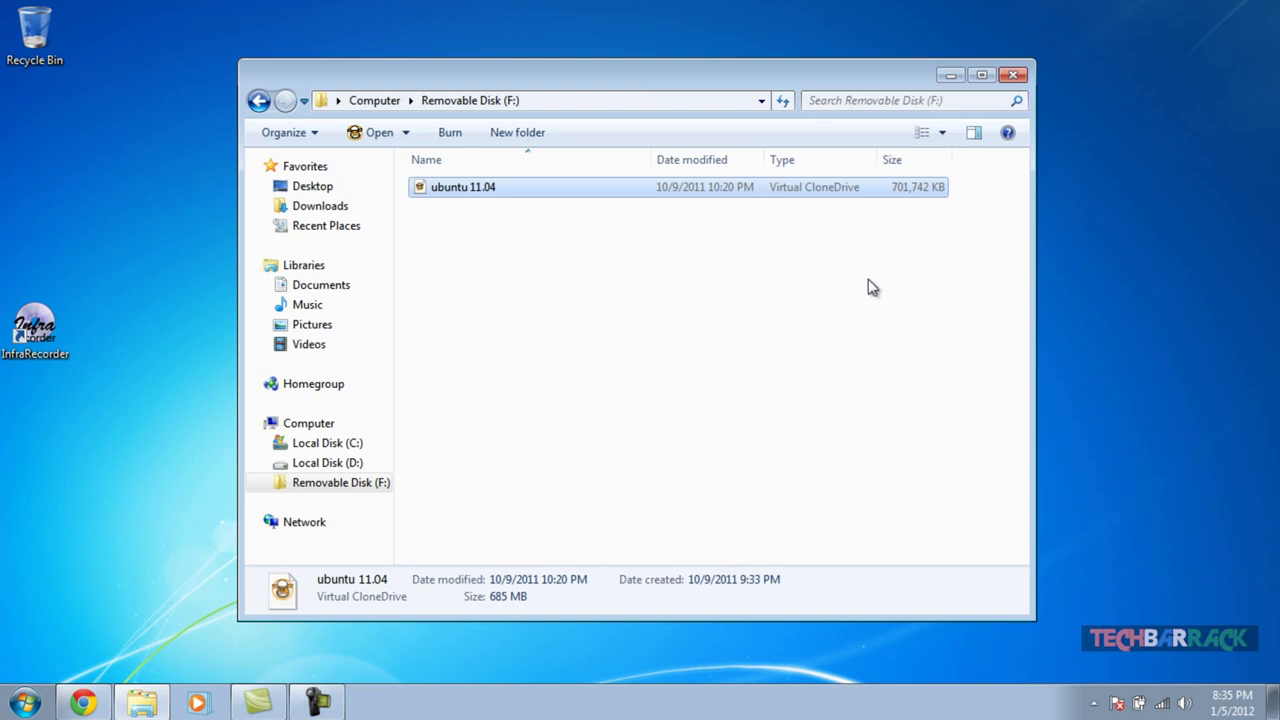
# Step: Switch to Chrome to view the Infra Recorder download page on CNET, and close the browser
pyautogui.moveTo(102, 392); pyautogui.dragTo(3, 268)
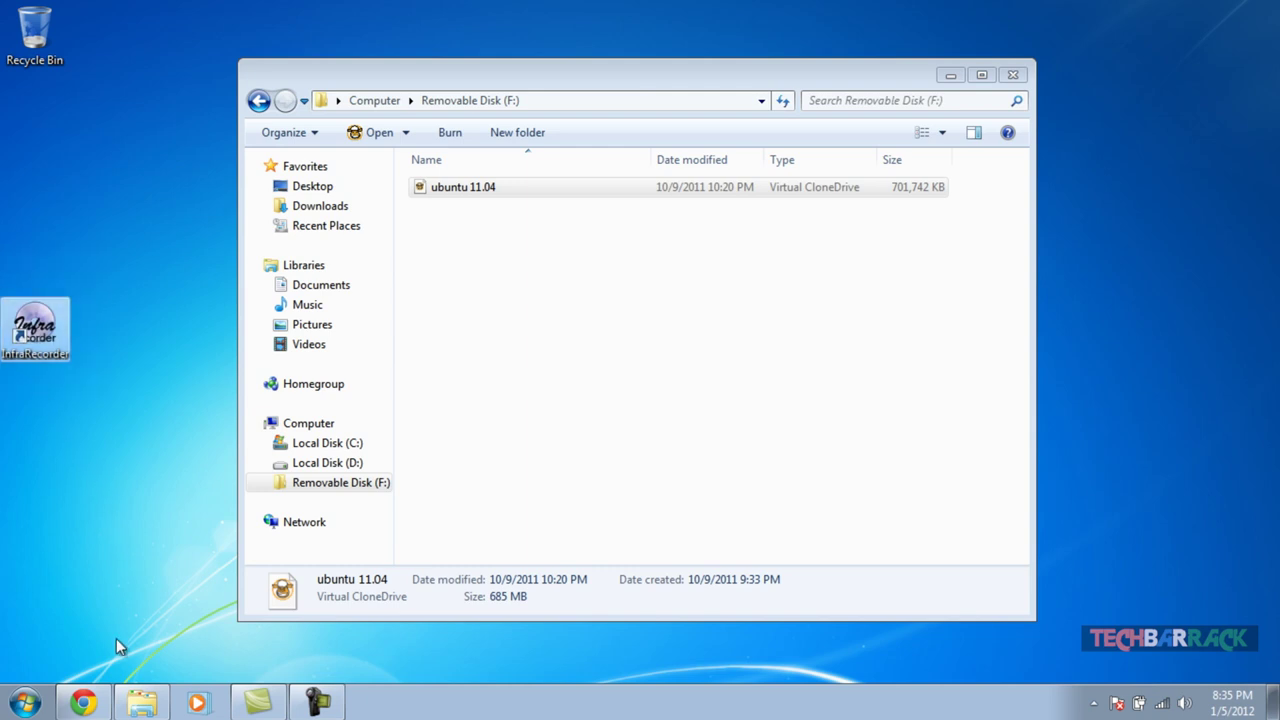
pyautogui.click(83, 703)
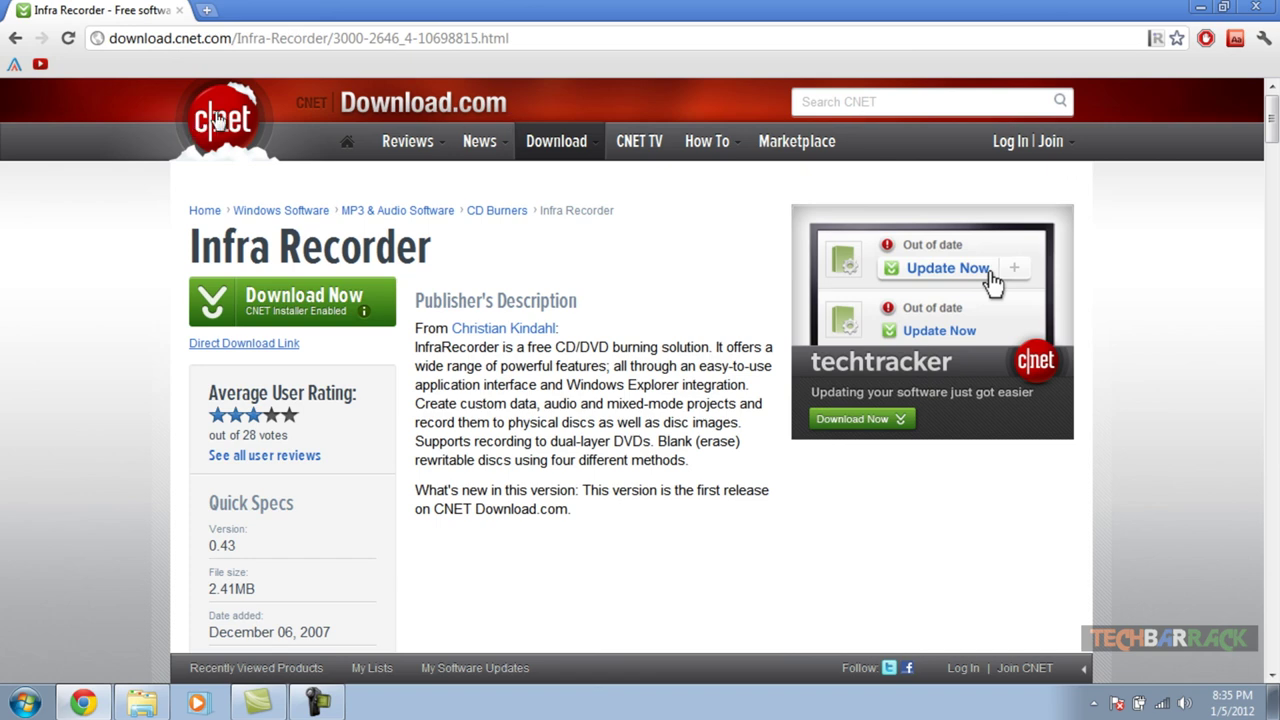
pyautogui.moveTo(345, 300)
pyautogui.click(1256, 8)
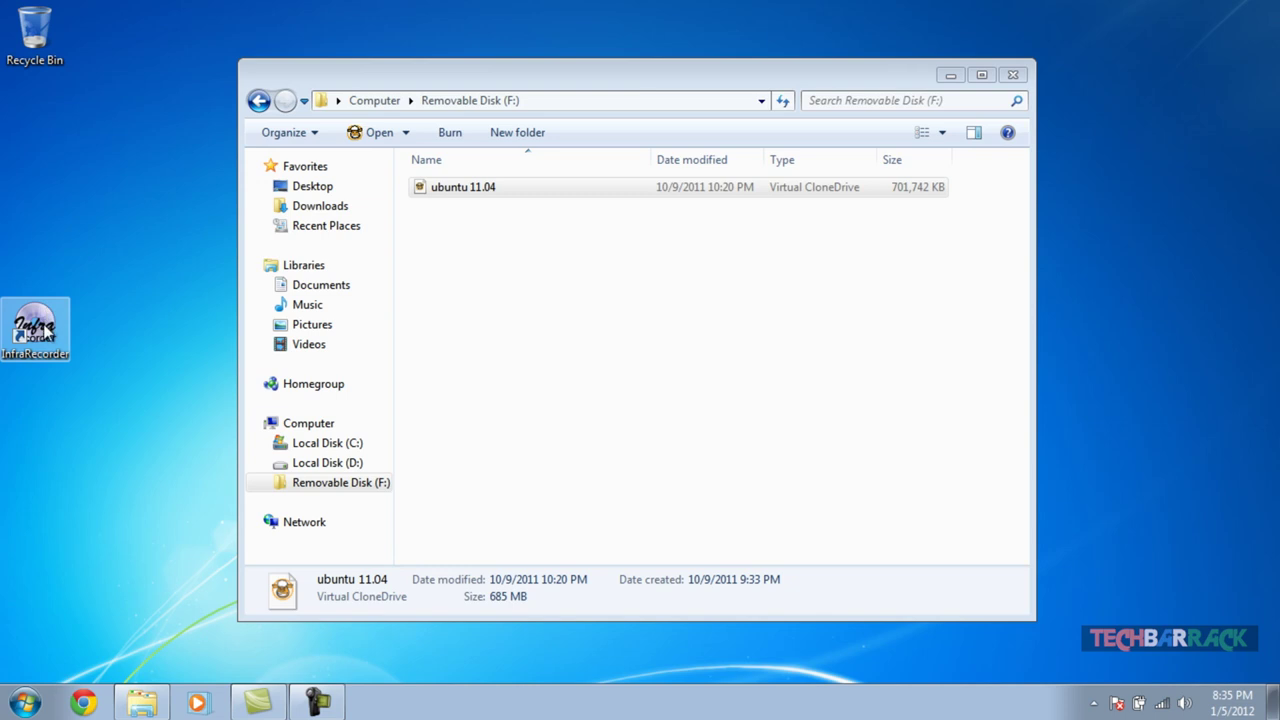
# Step: Launch InfraRecorder, assign E:\ to the Optiarc DVD RW drive, skip the ELBY CLONEDRIVE letter and bring the main window forward
pyautogui.click(45, 333)
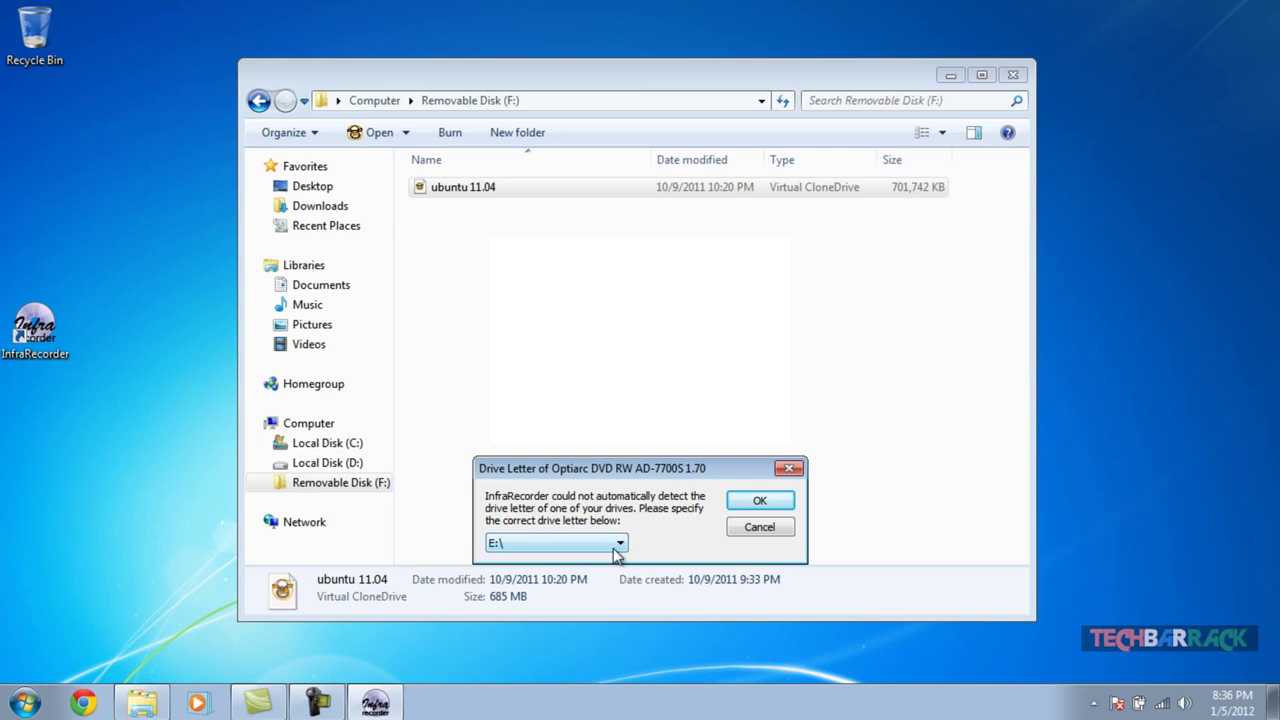
pyautogui.click(617, 556)
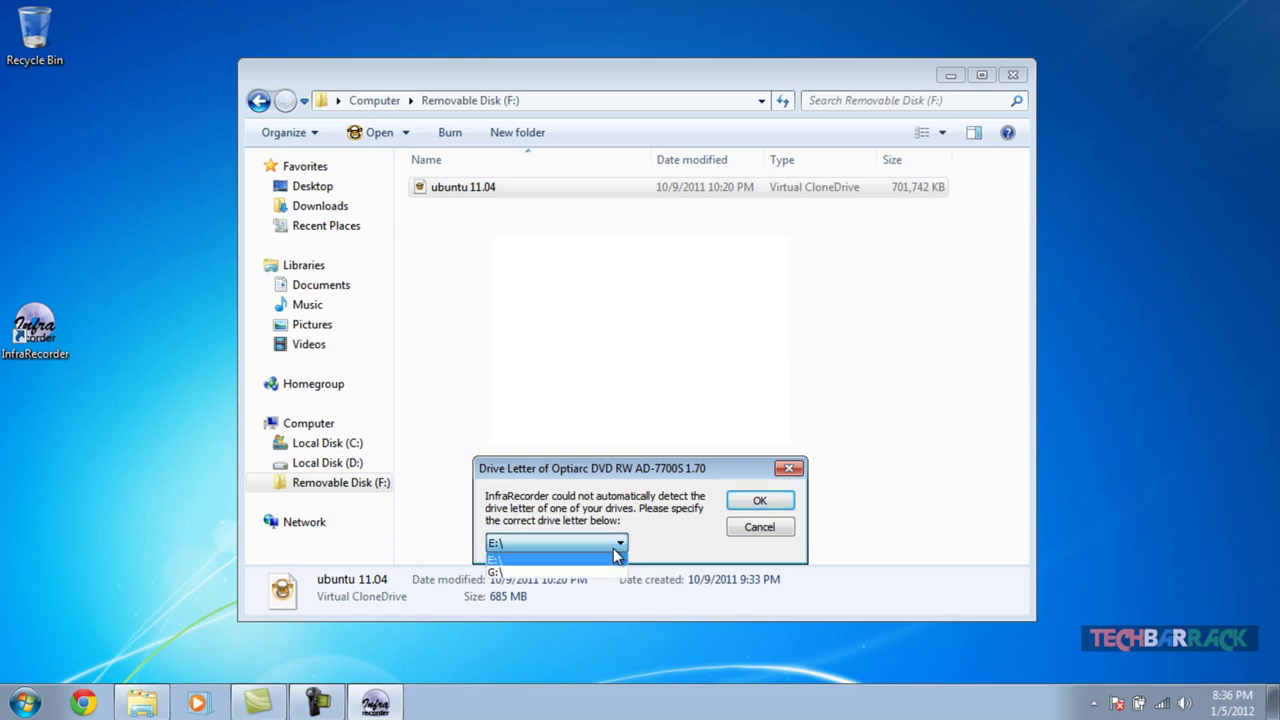
pyautogui.click(617, 556)
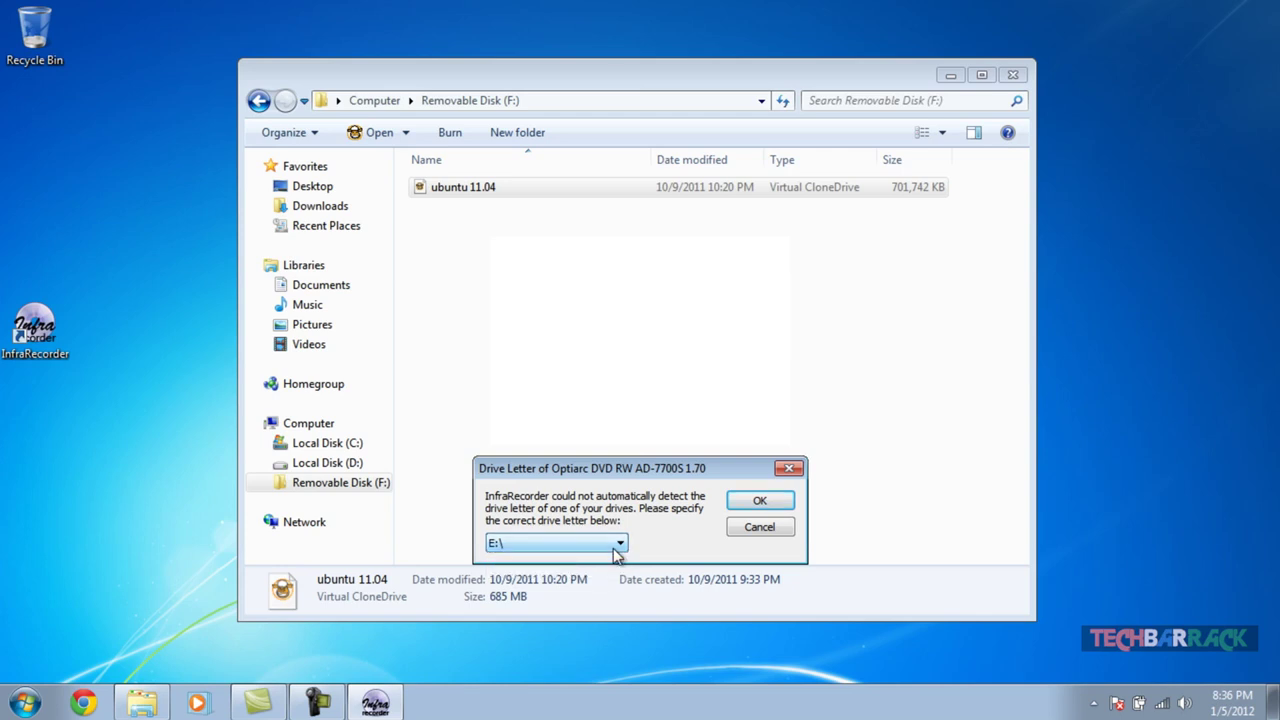
pyautogui.click(761, 502)
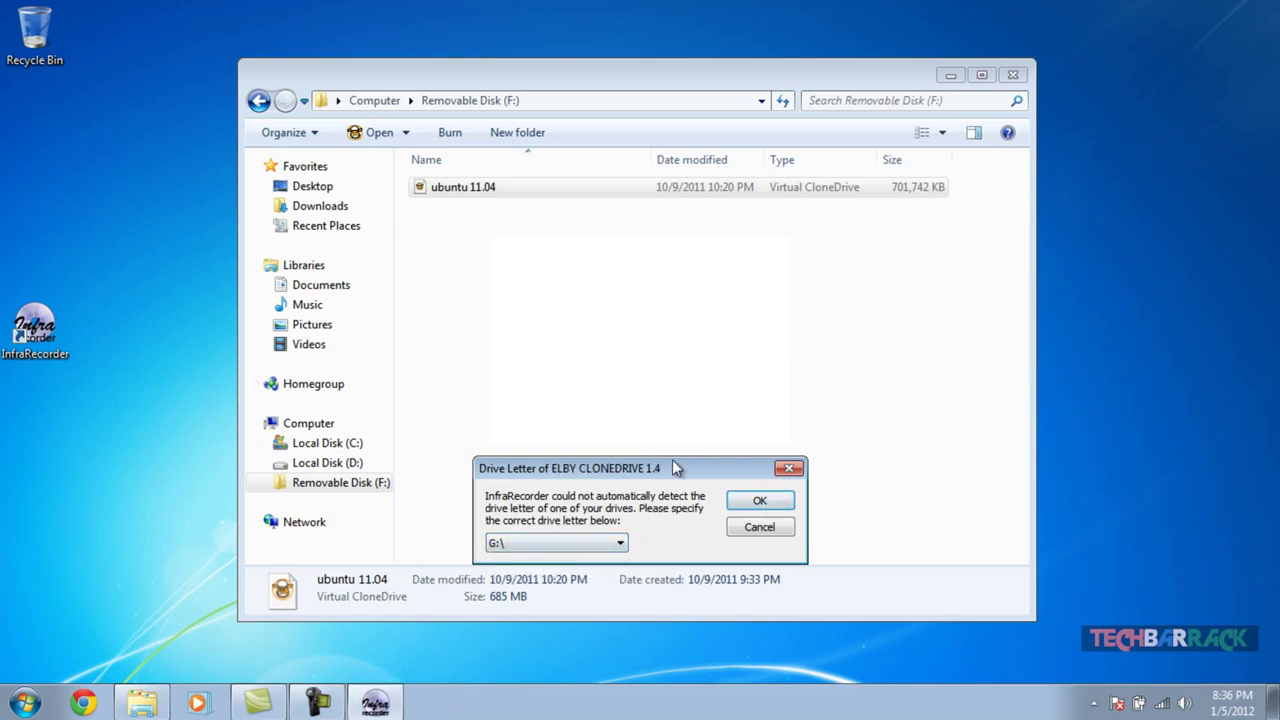
pyautogui.click(744, 532)
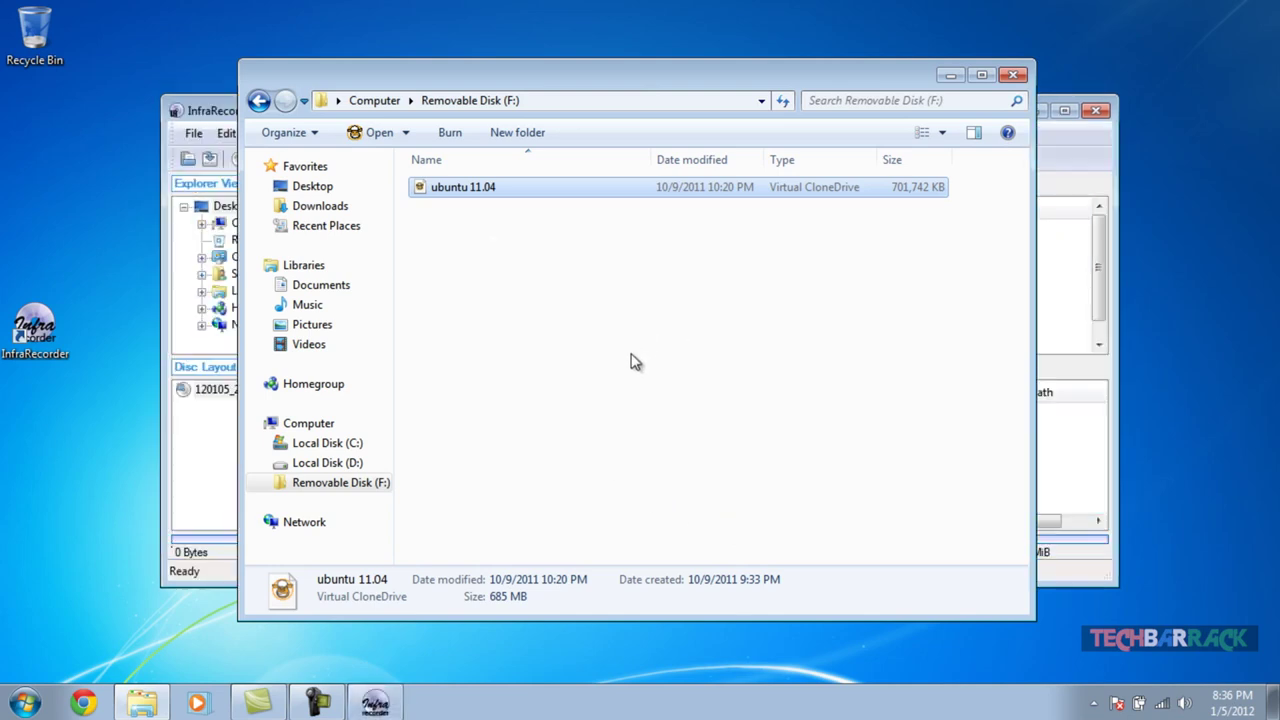
pyautogui.click(220, 112)
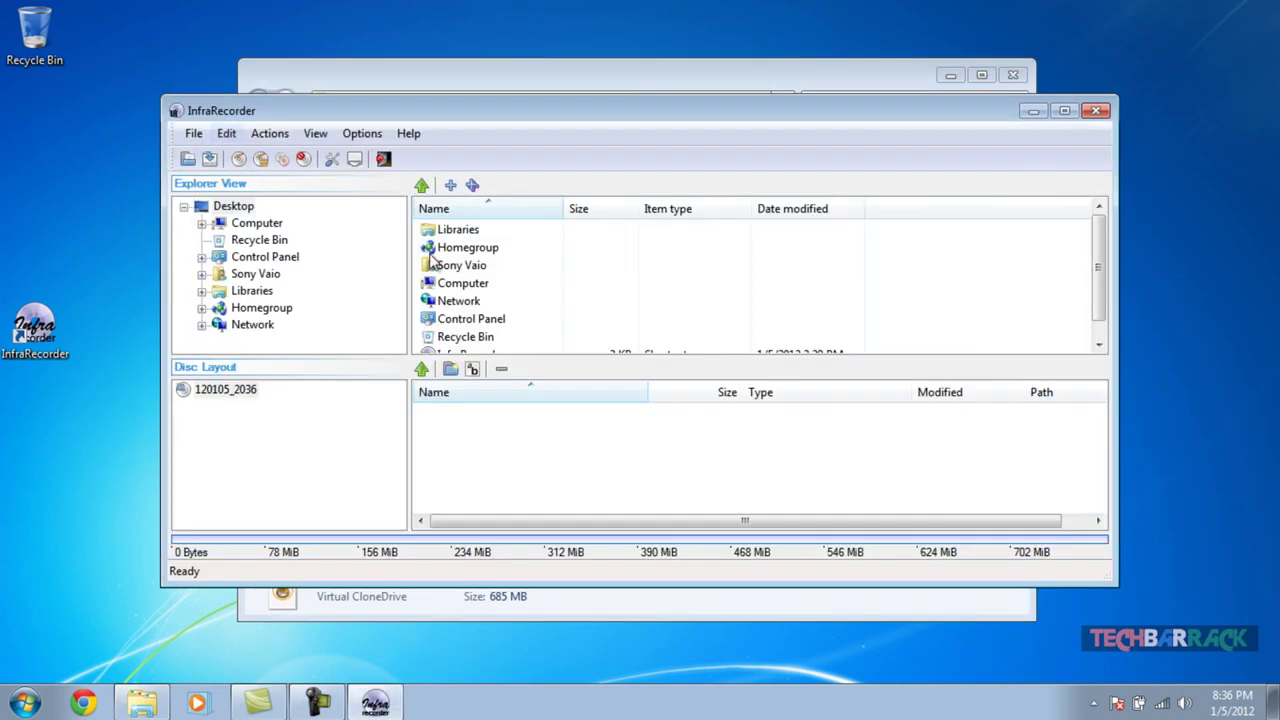
pyautogui.click(194, 135)
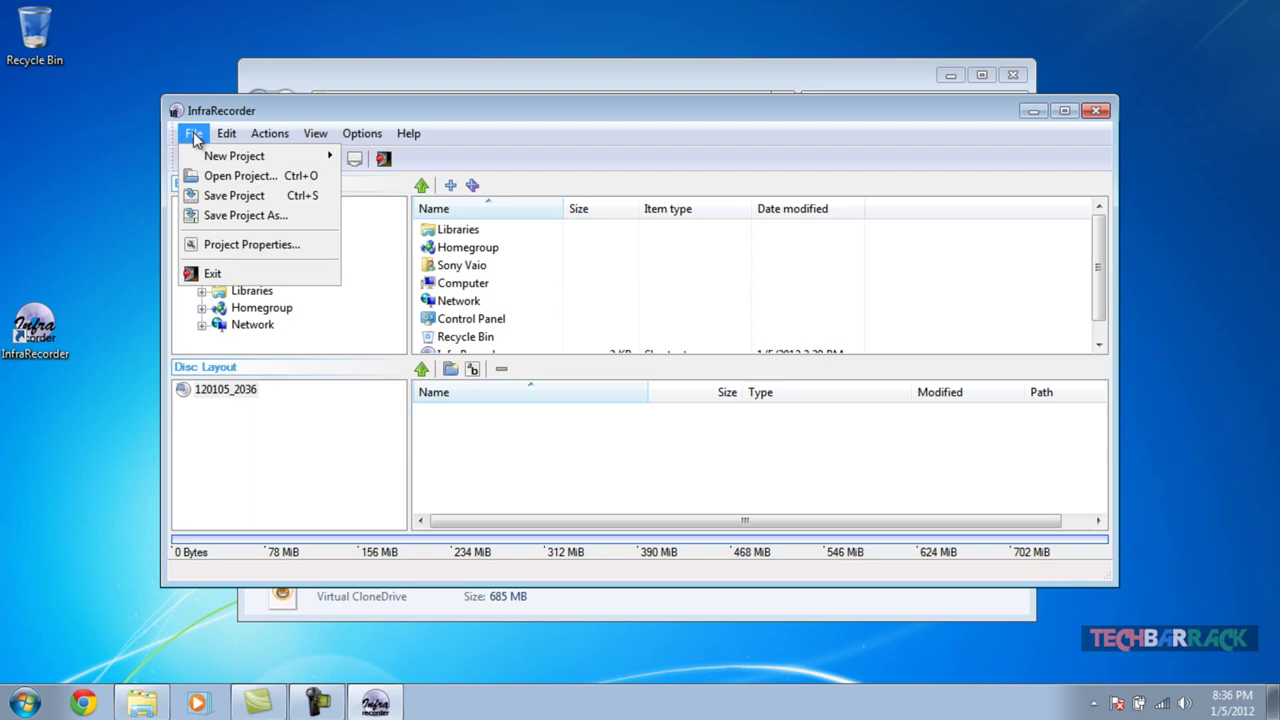
pyautogui.moveTo(262, 134)
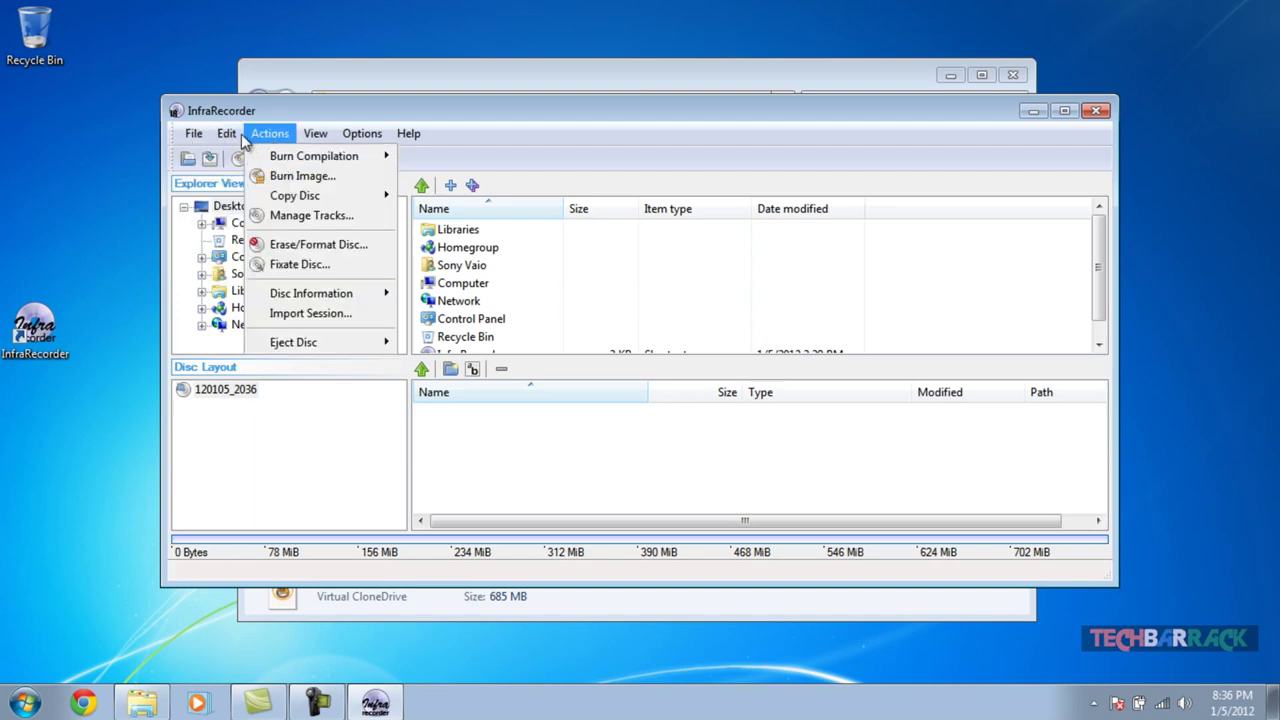
pyautogui.click(452, 113)
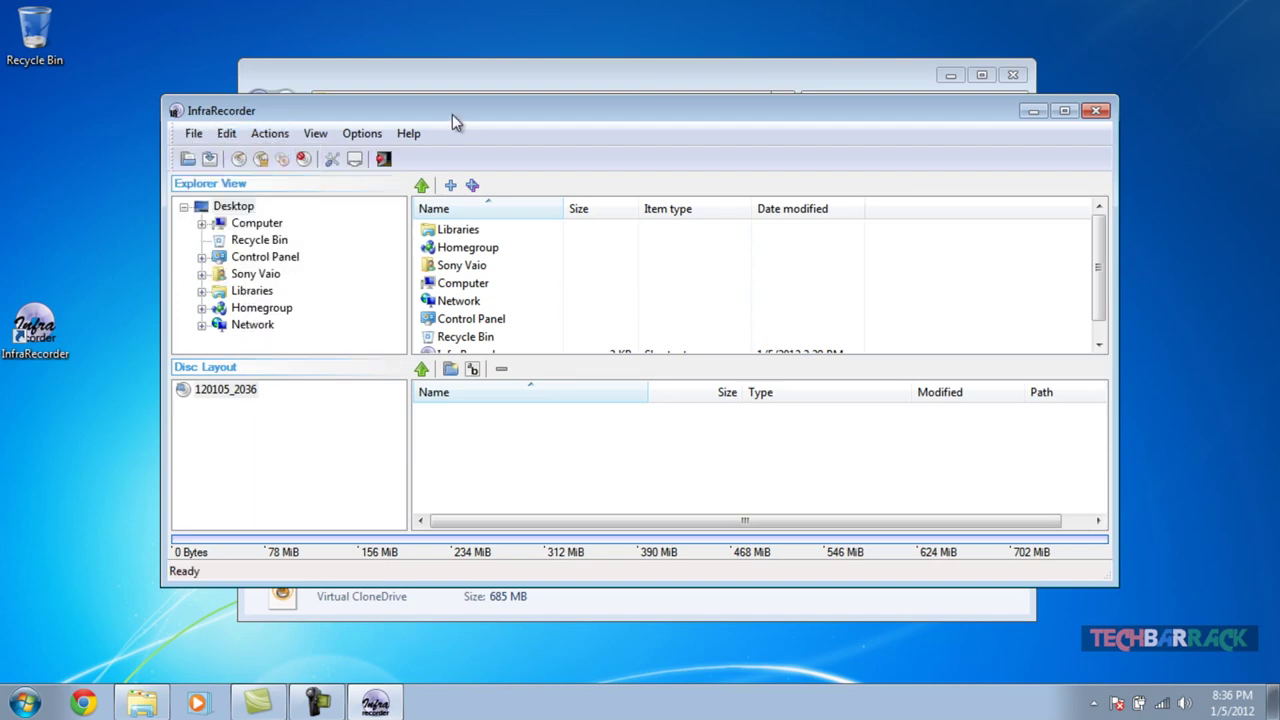
# Step: Choose ubuntu 11.04 from Removable Disk (F:) as the disc image to burn and agree to record it to DVD media
pyautogui.click(268, 136)
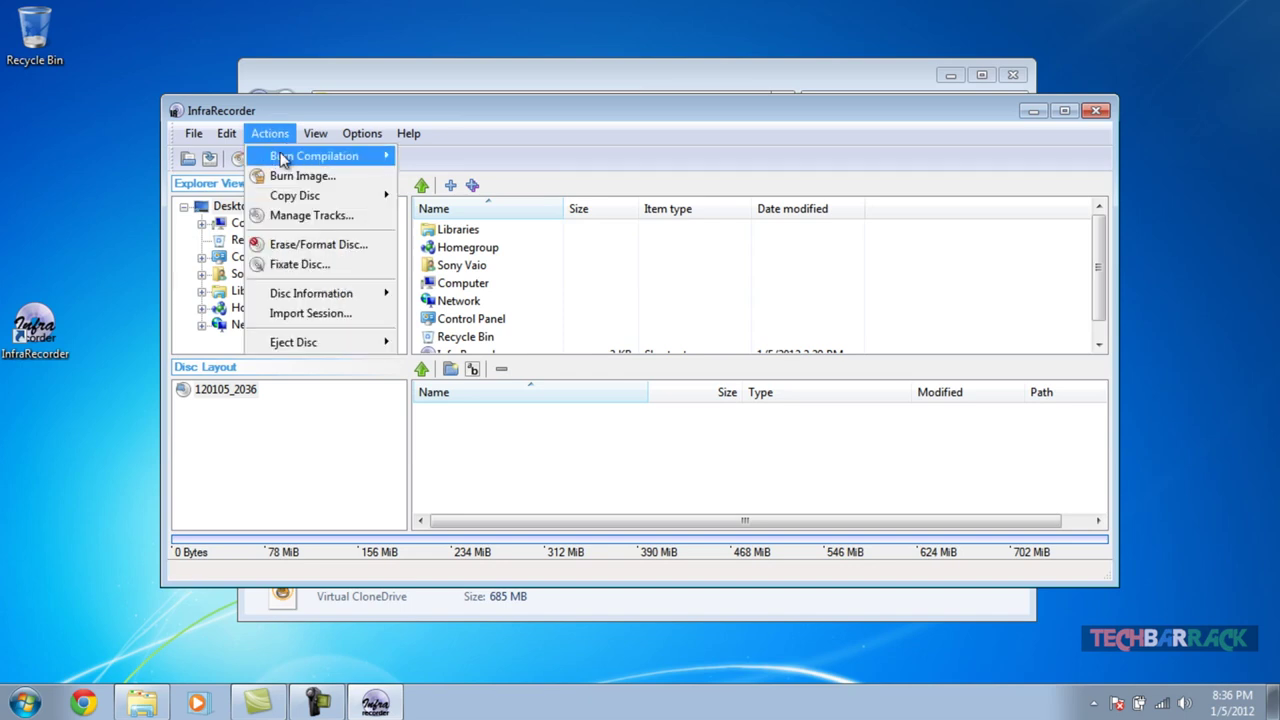
pyautogui.click(294, 177)
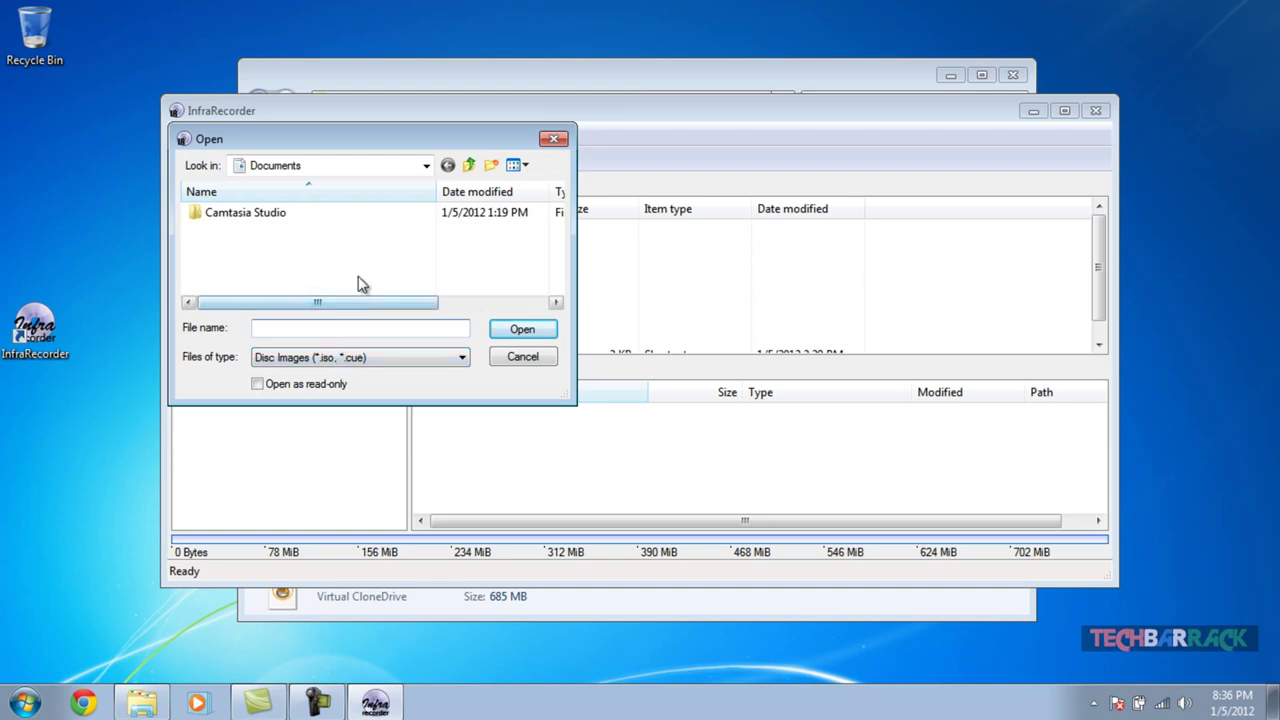
pyautogui.click(468, 166)
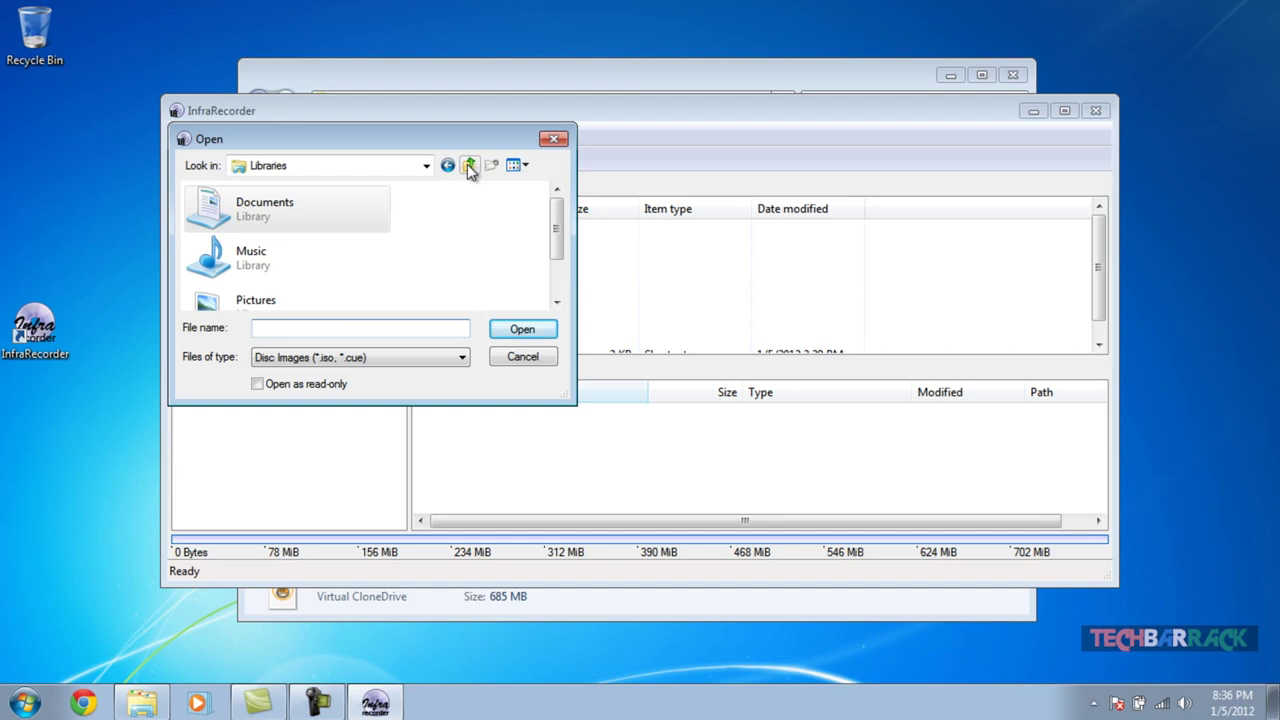
pyautogui.click(468, 166)
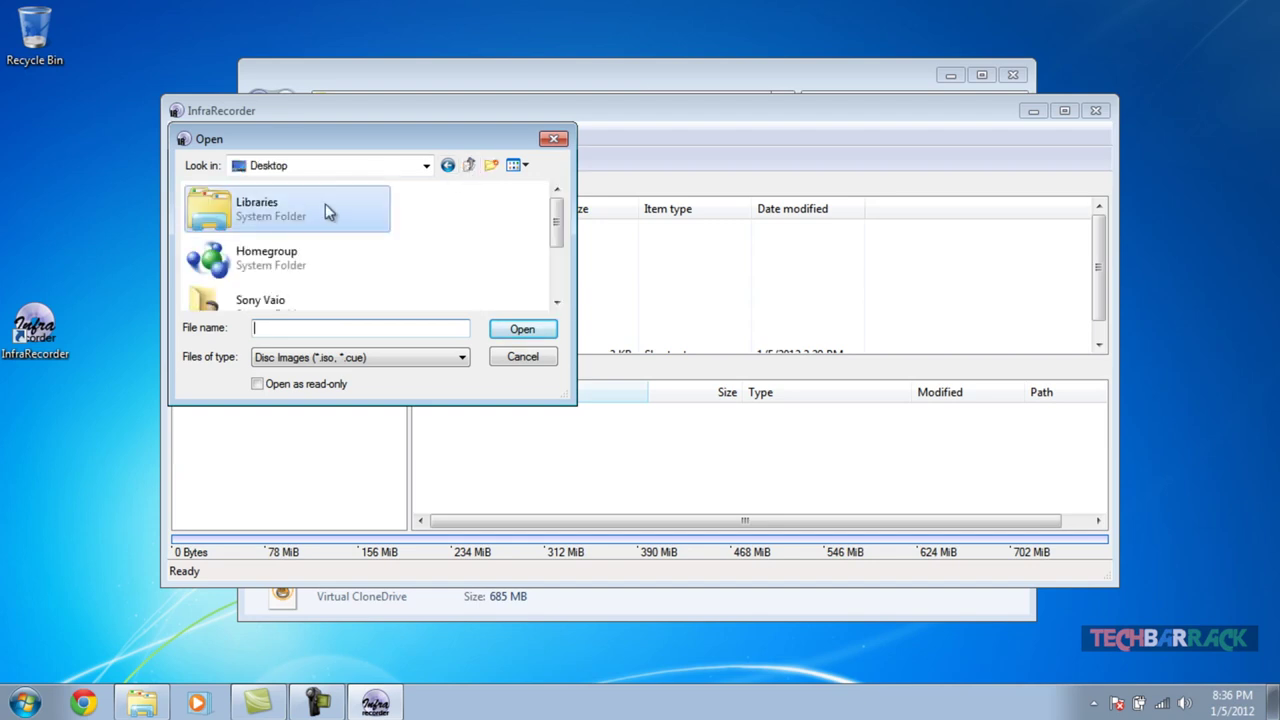
pyautogui.moveTo(550, 225); pyautogui.dragTo(557, 264)
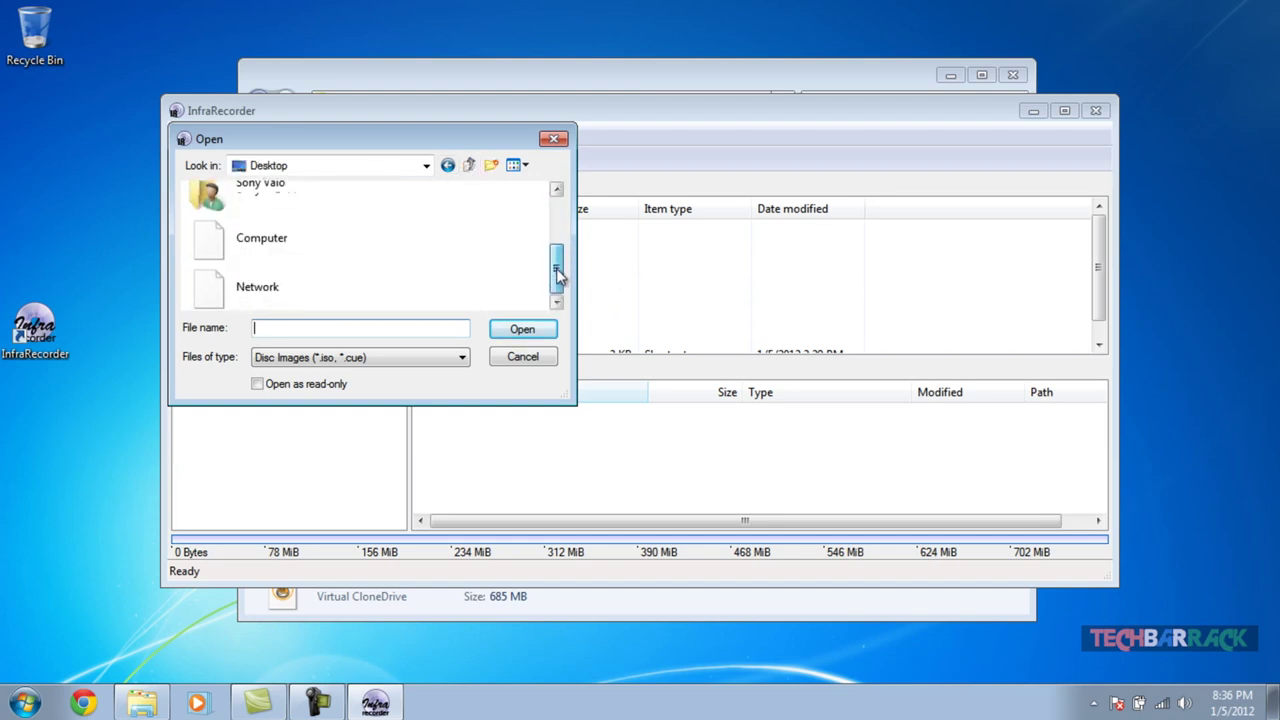
pyautogui.doubleClick(258, 248)
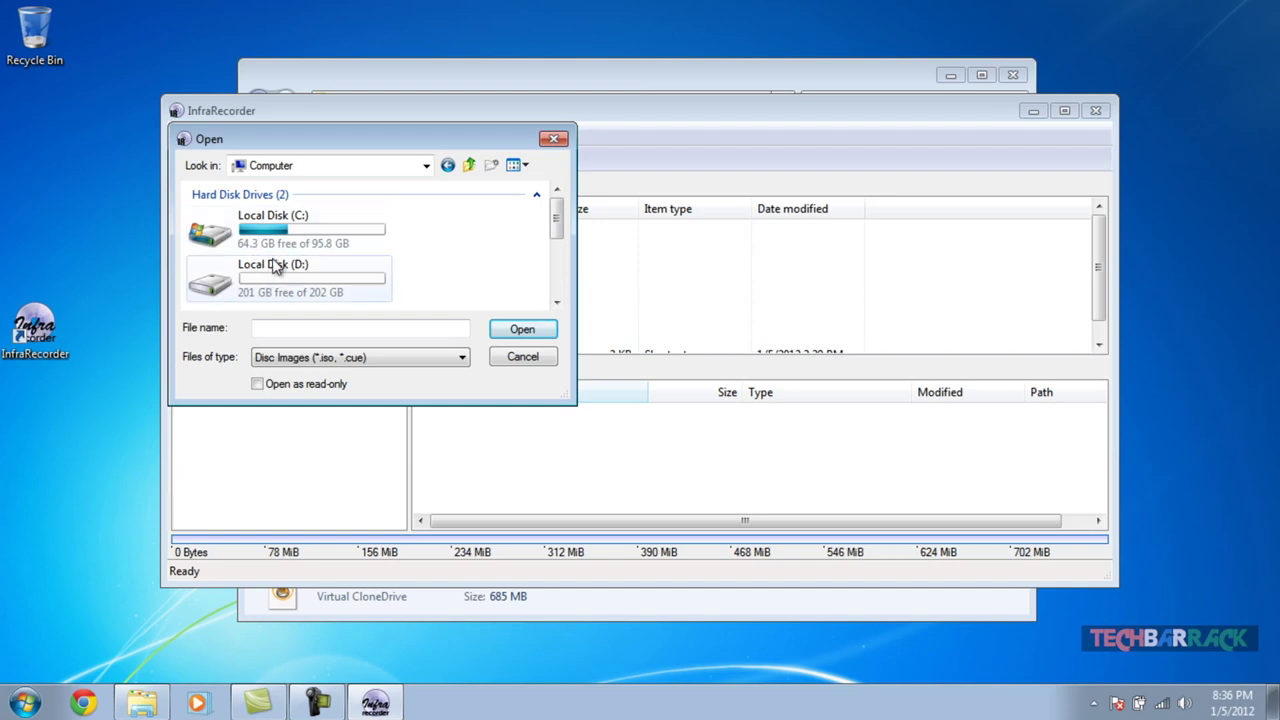
pyautogui.scroll(-2, 246, 266)
pyautogui.doubleClick(266, 238)
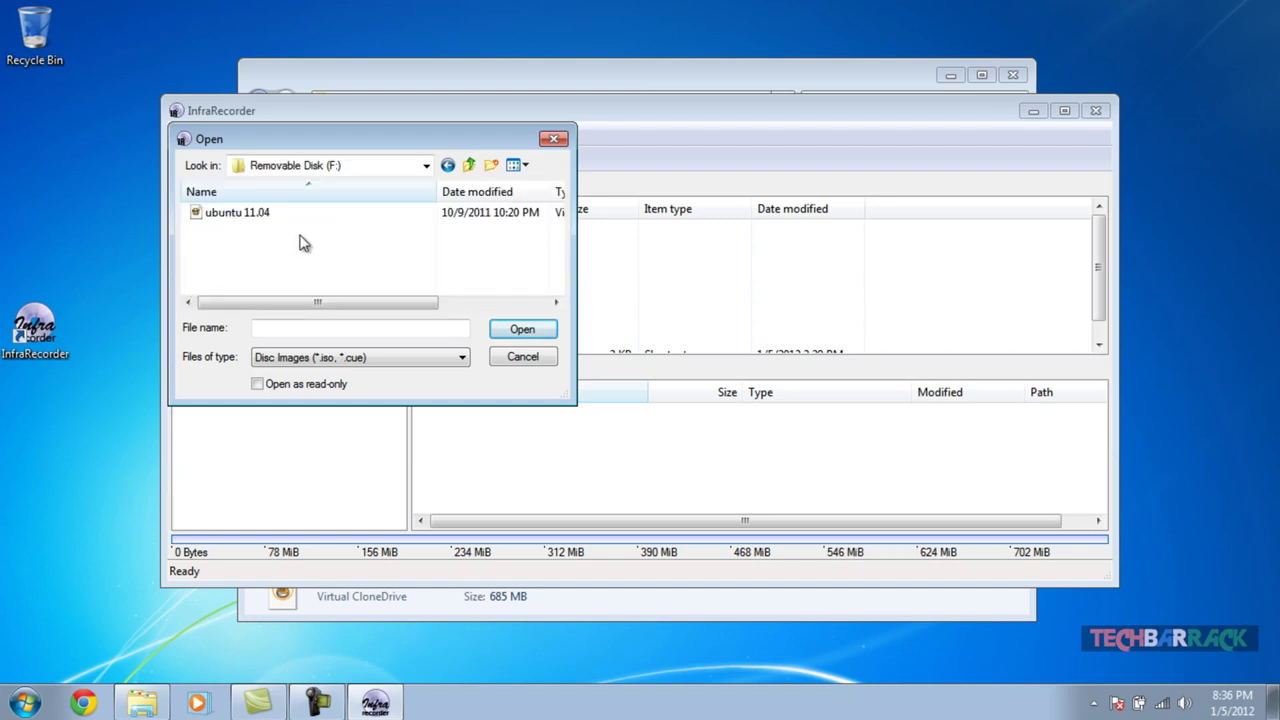
pyautogui.click(236, 214)
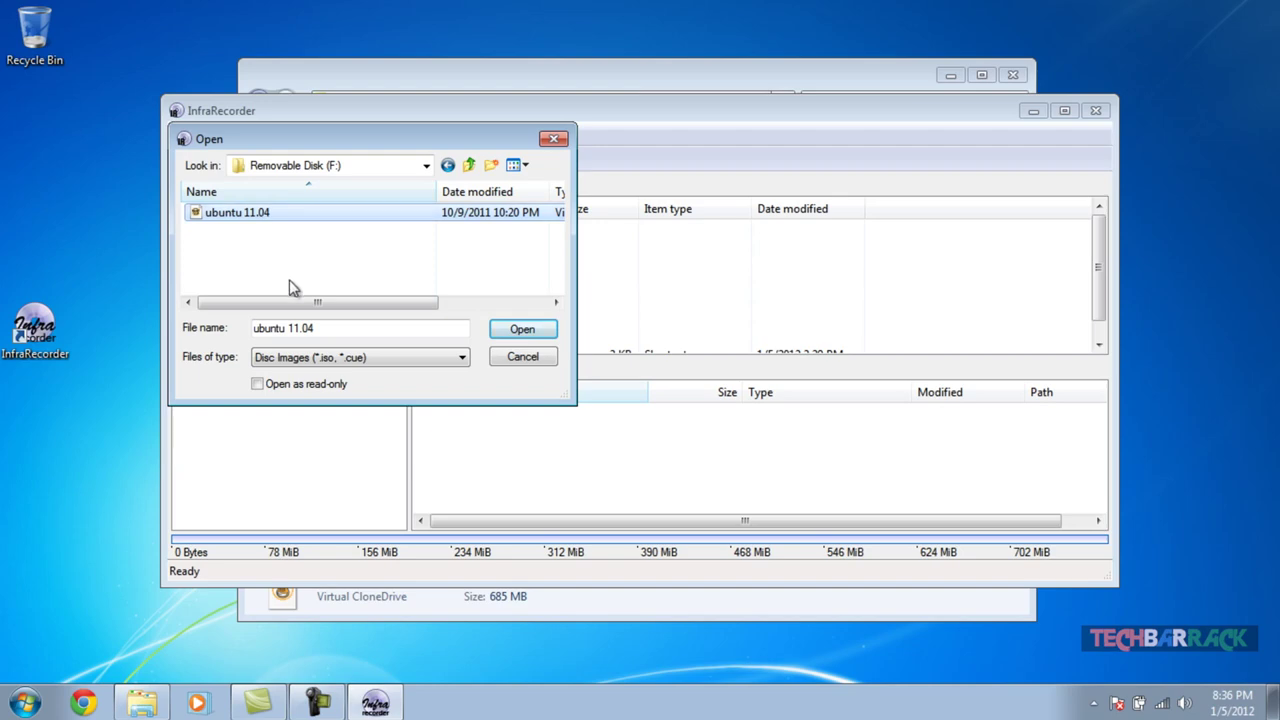
pyautogui.doubleClick(262, 215)
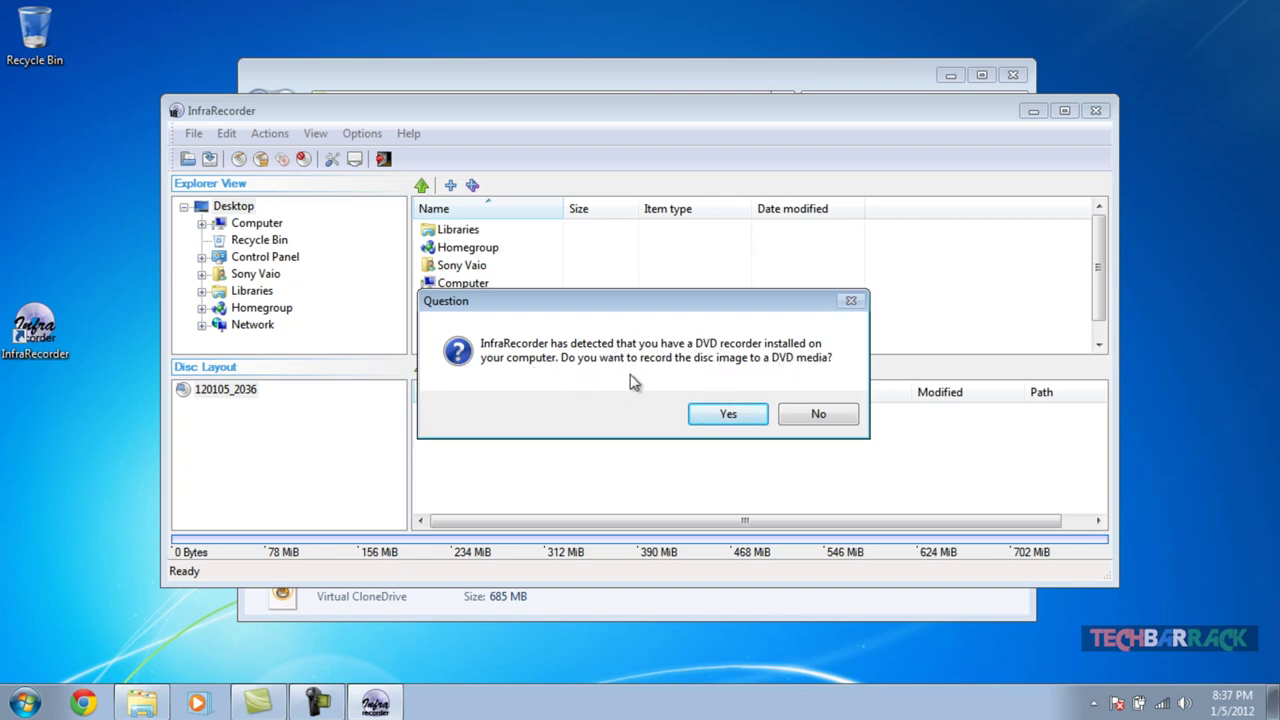
pyautogui.click(728, 417)
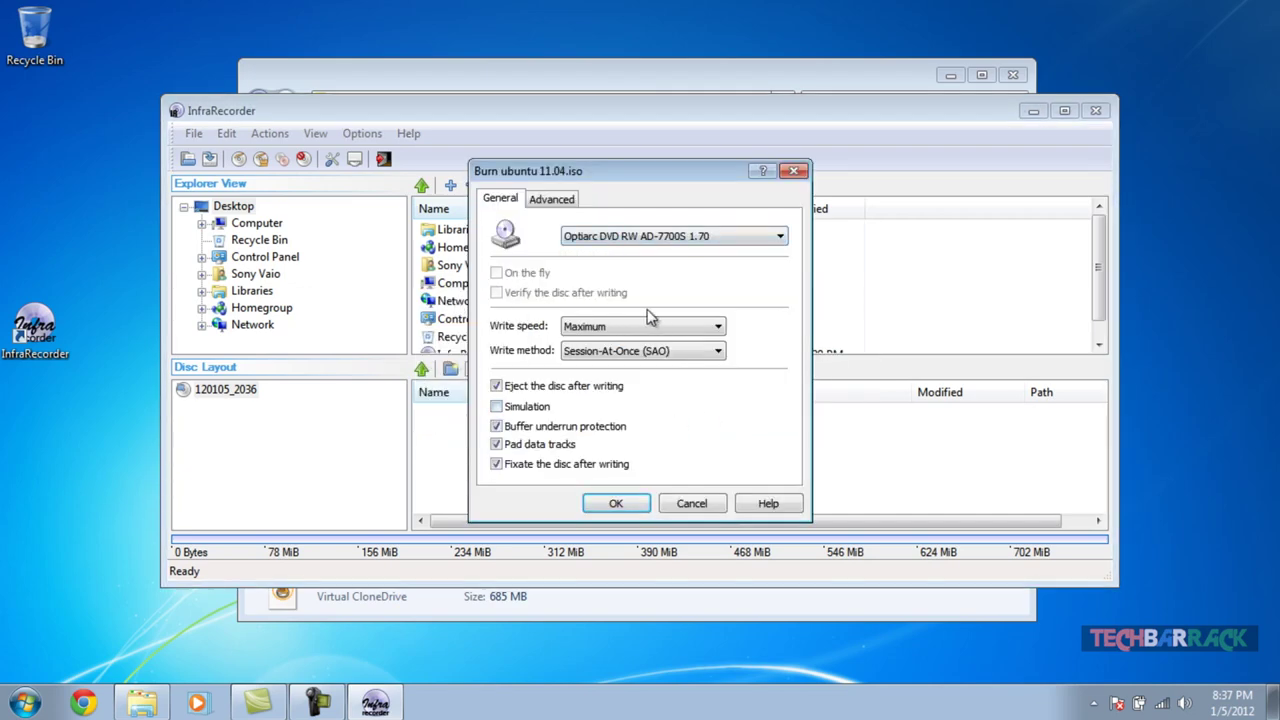
# Step: Keep the Maximum write speed and Session-At-Once (SAO) write method, review the advanced options and start burning the image
pyautogui.click(616, 326)
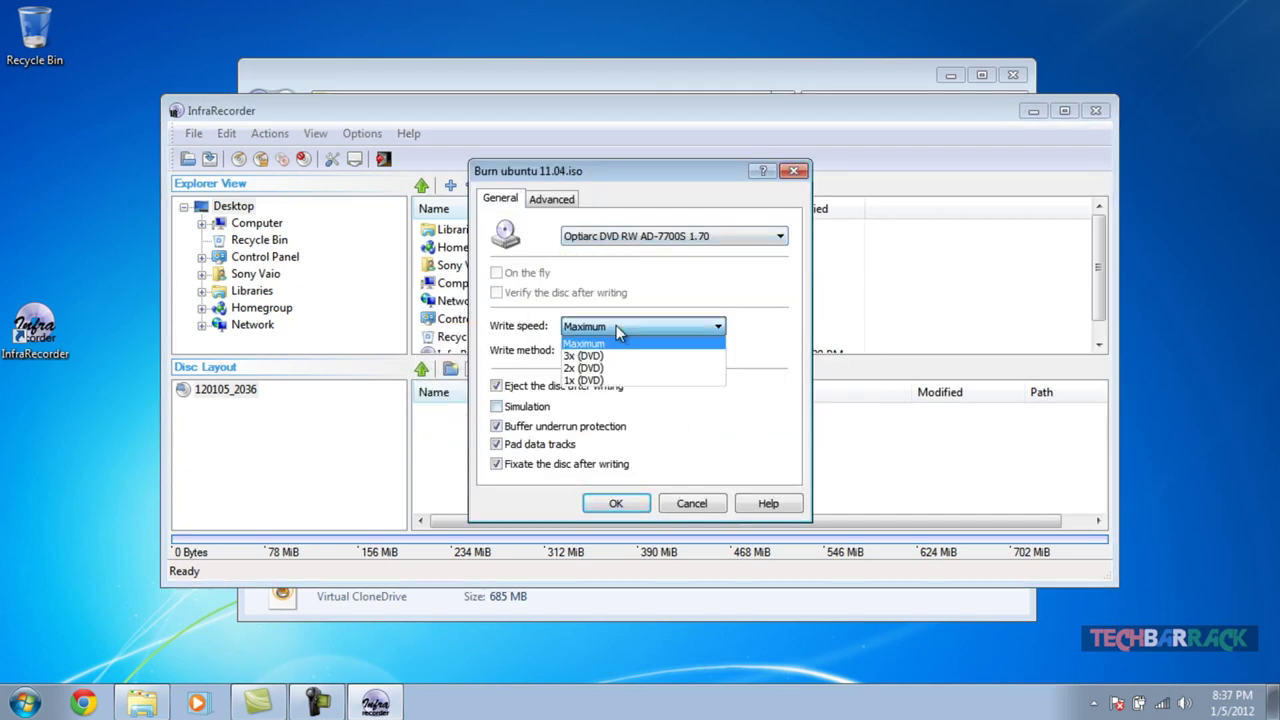
pyautogui.click(616, 326)
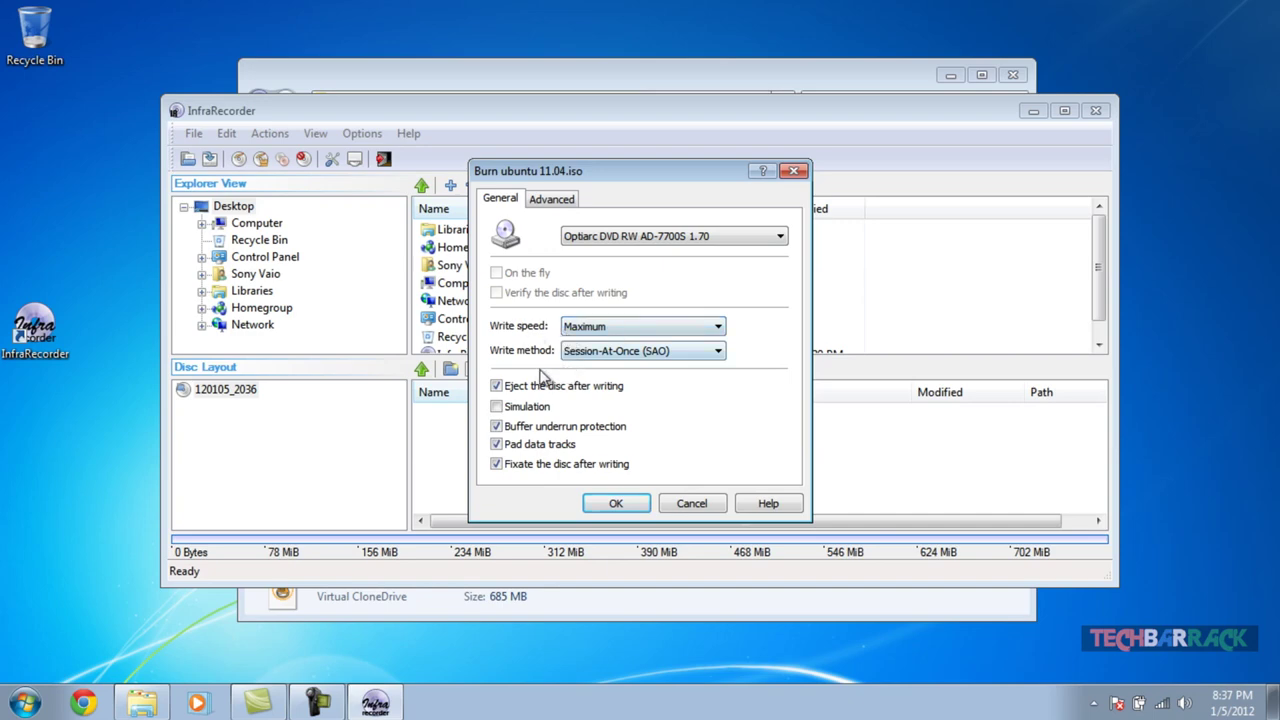
pyautogui.click(590, 360)
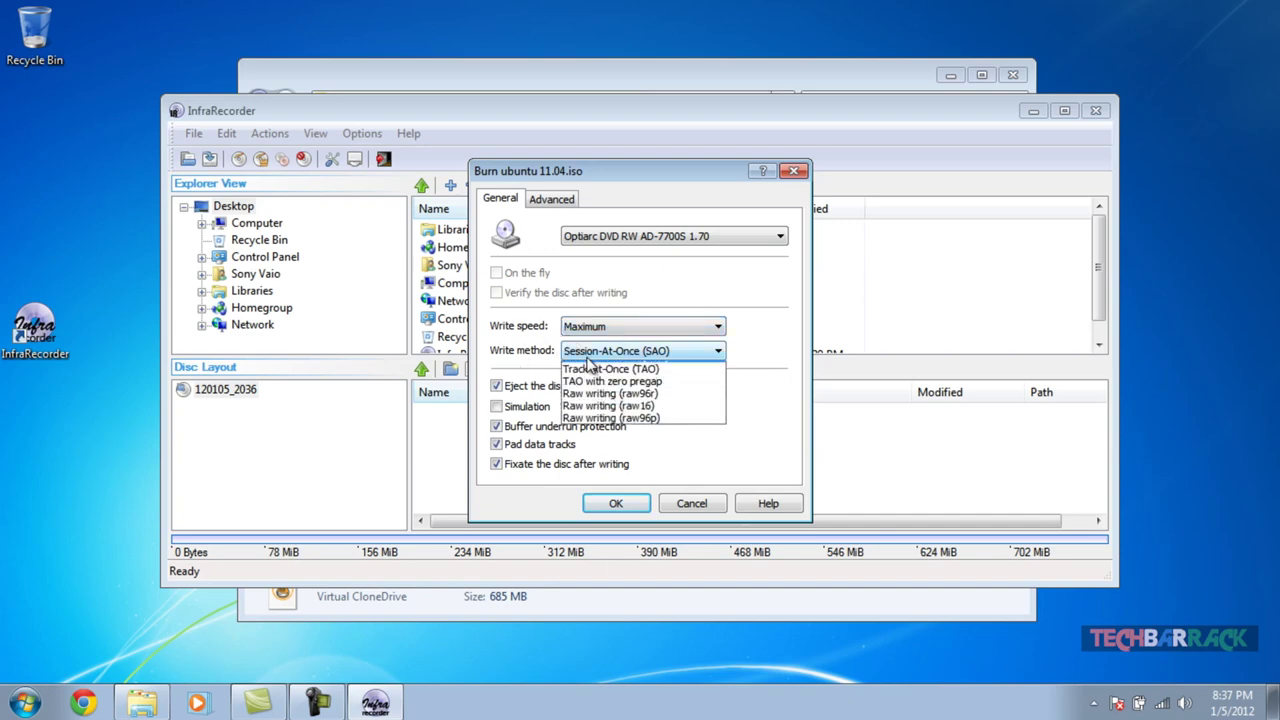
pyautogui.click(590, 366)
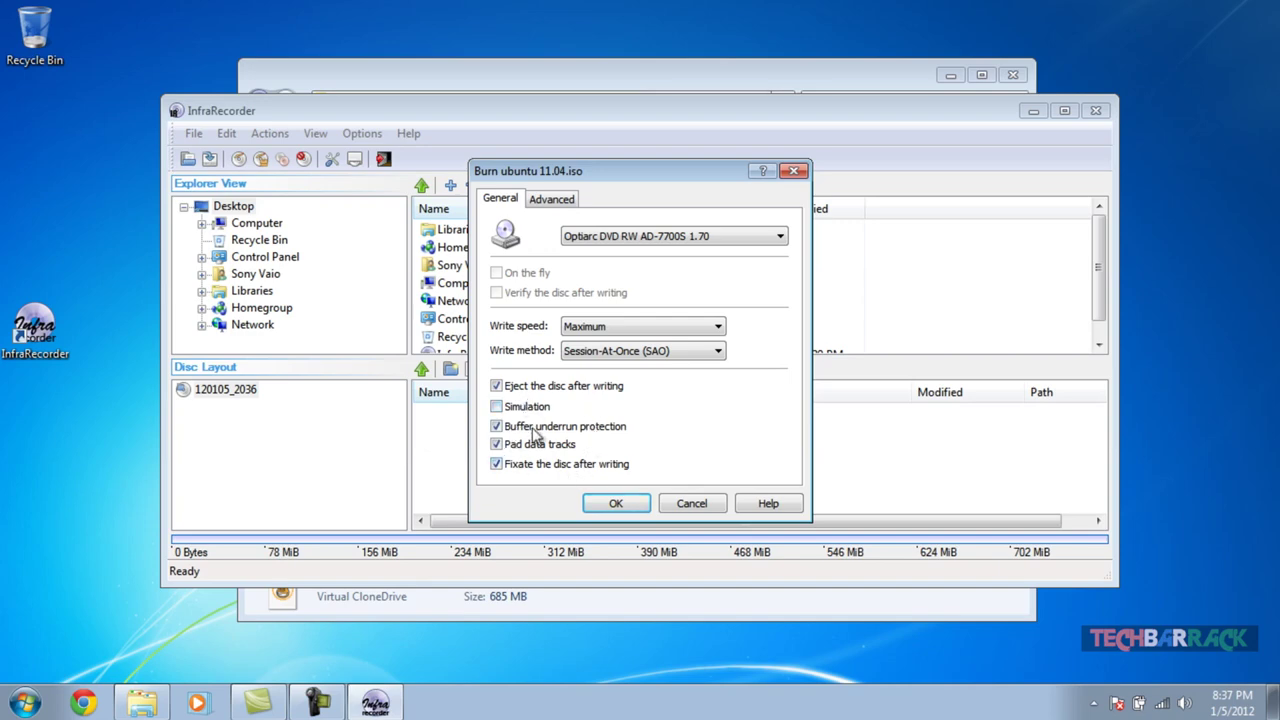
pyautogui.click(553, 200)
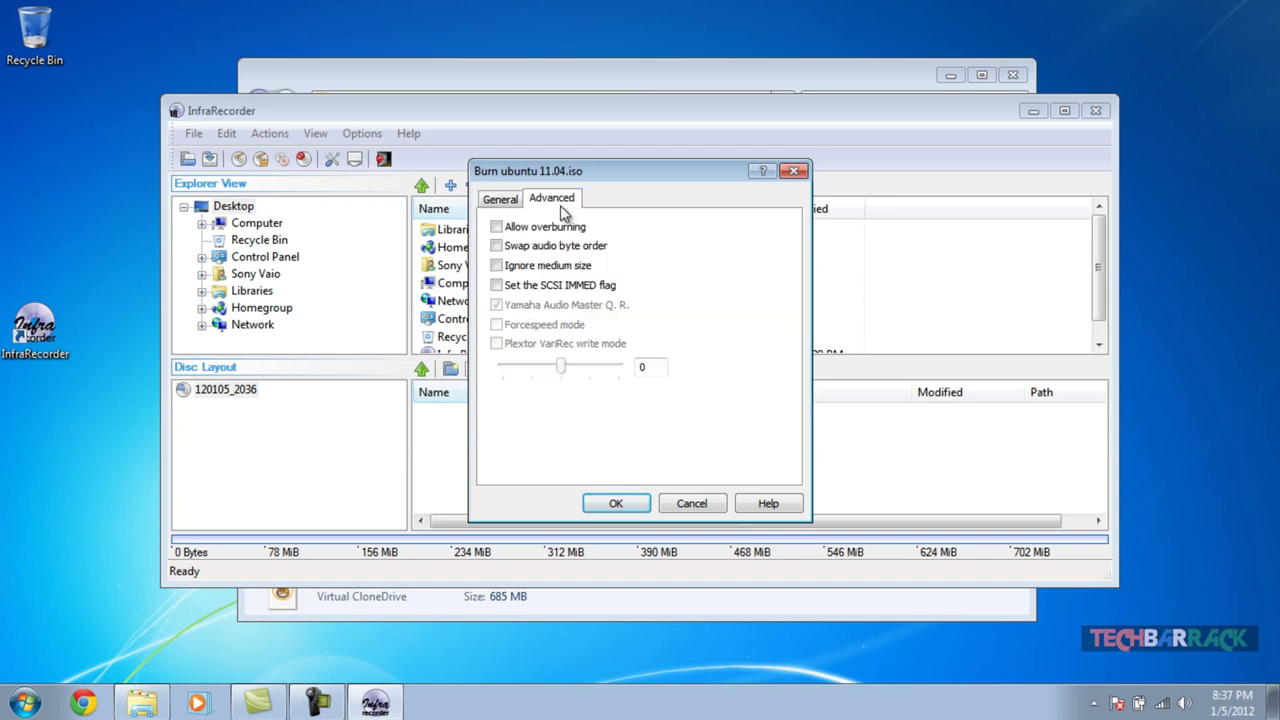
pyautogui.click(499, 201)
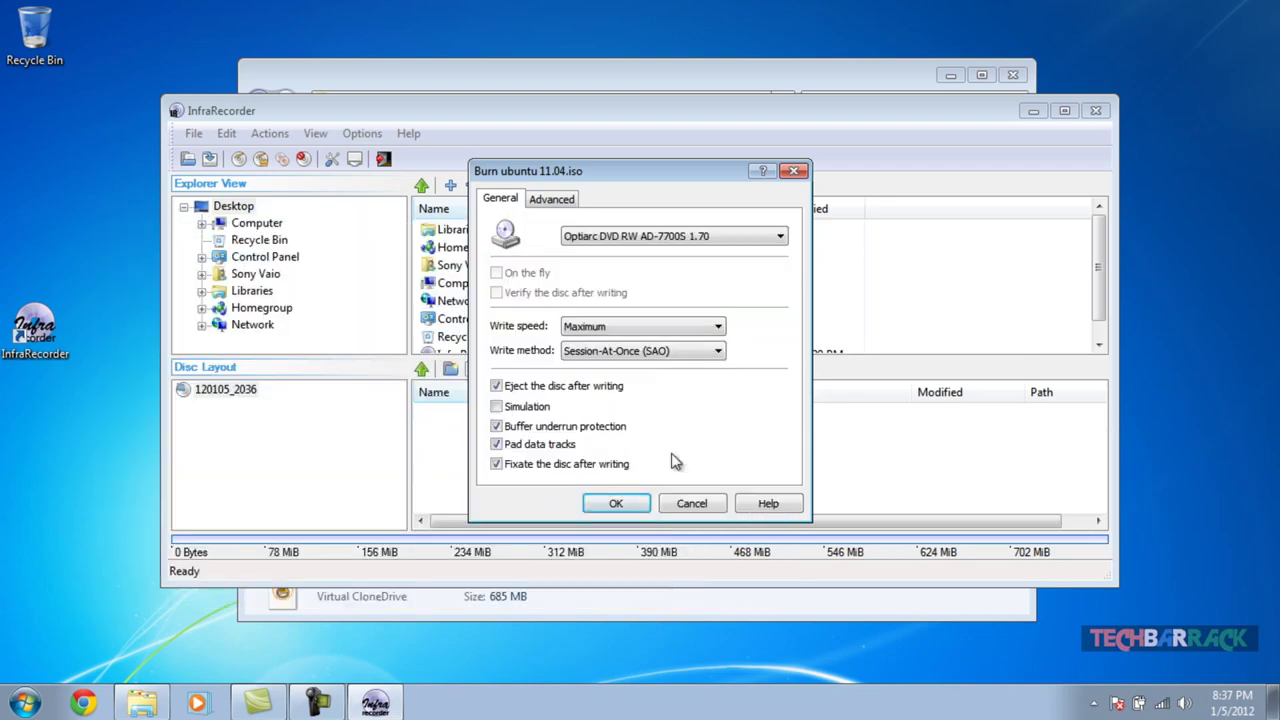
pyautogui.click(617, 504)
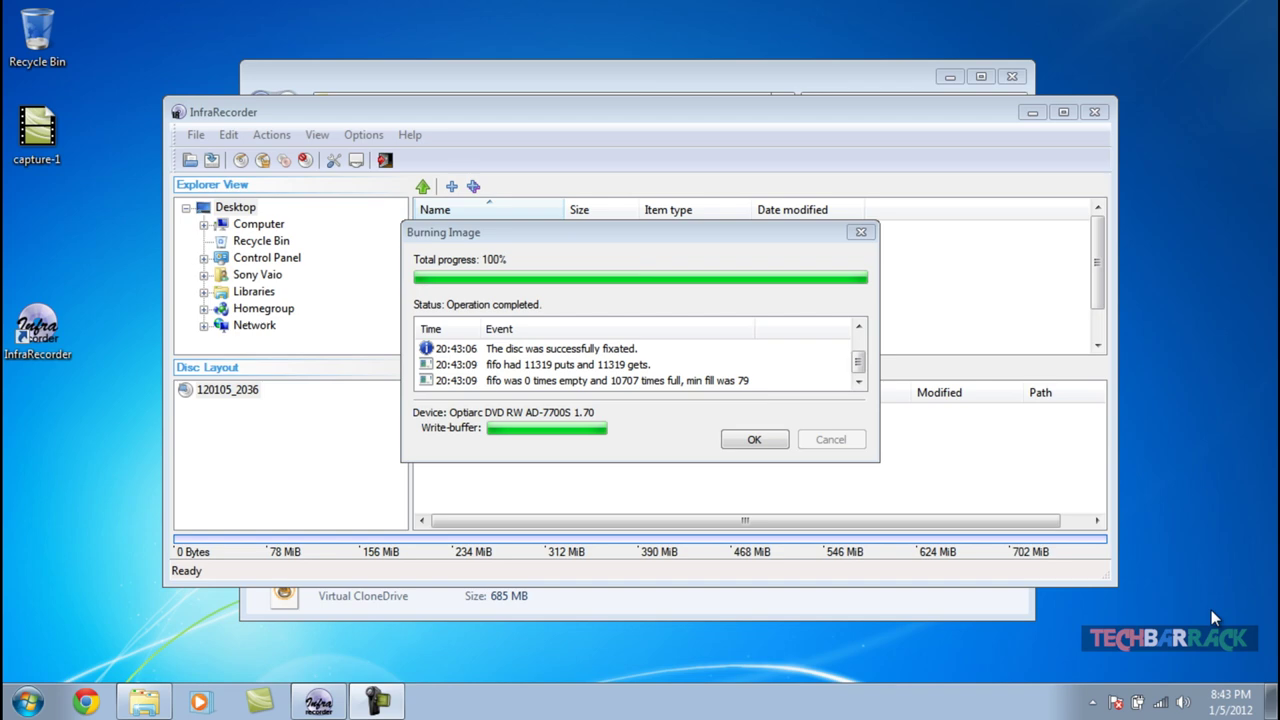
# Step: Dismiss the finished burning dialog, and close InfraRecorder and the file explorer window
pyautogui.click(749, 441)
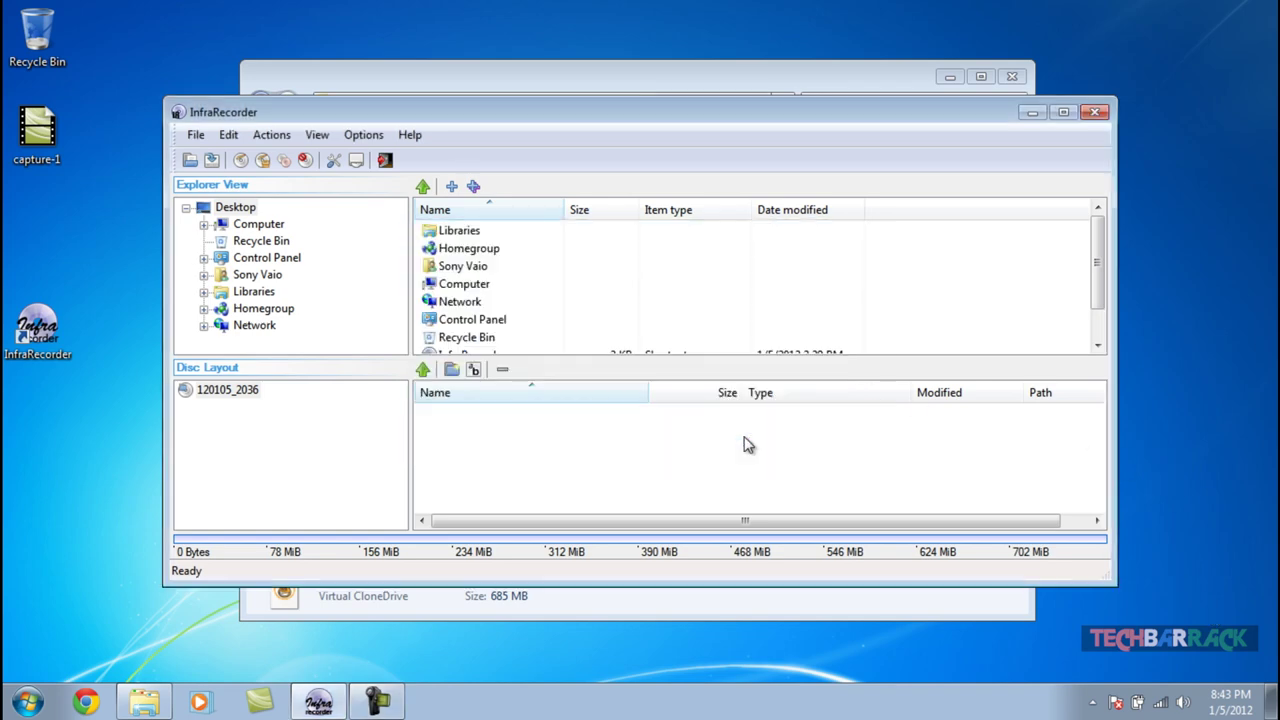
pyautogui.click(1095, 111)
pyautogui.click(1010, 77)
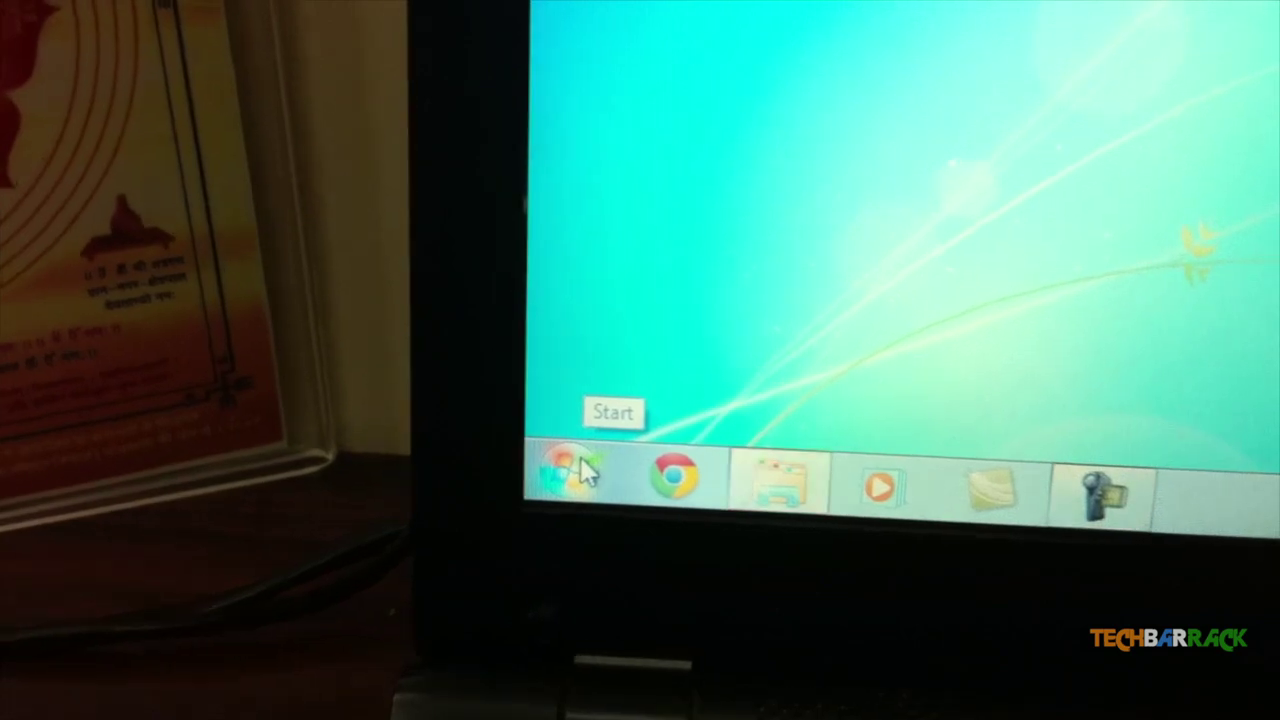
# Step: Bring up the Windows power options for restarting the computer
pyautogui.click(555, 476)
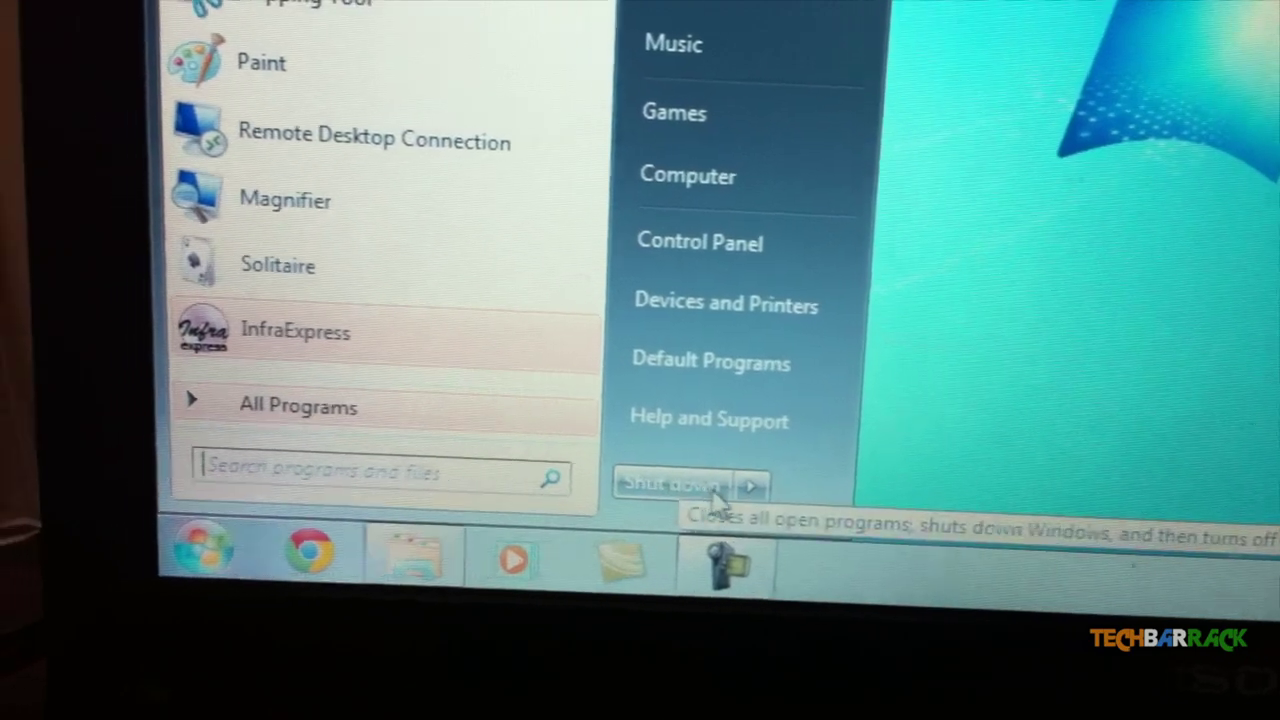
pyautogui.click(765, 512)
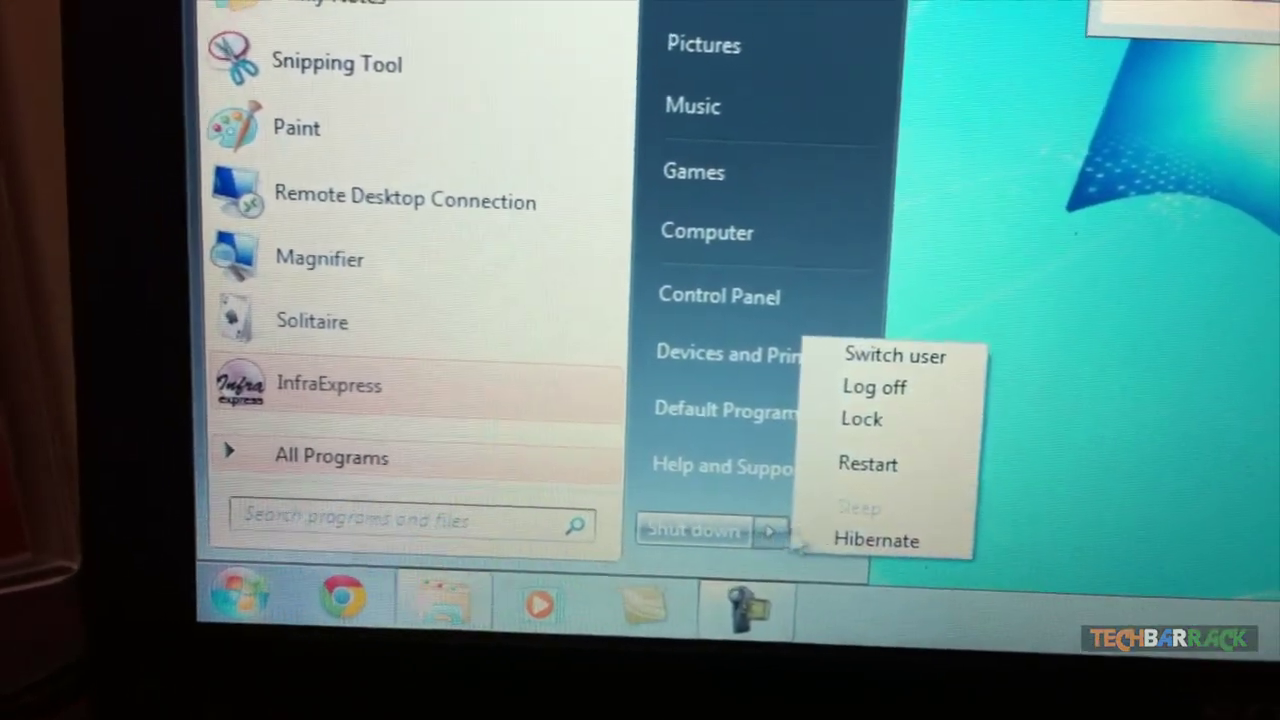